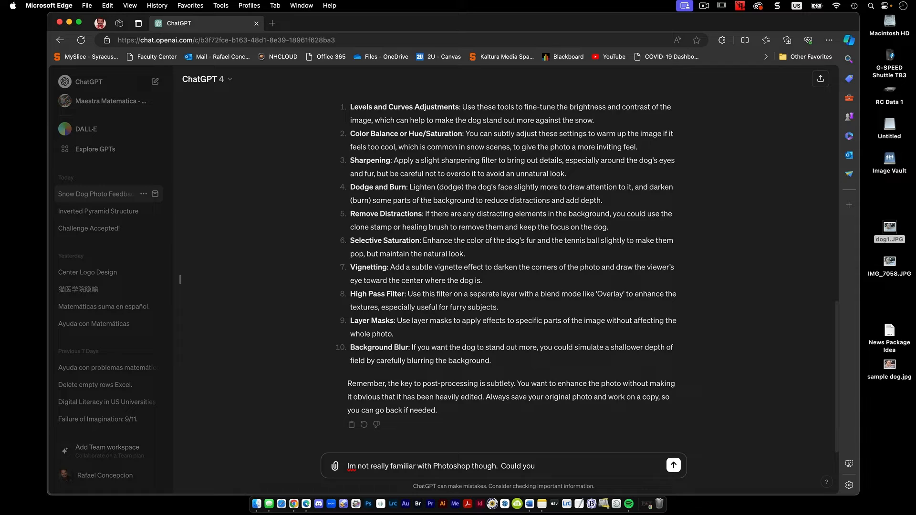
Finish the chat request asking to "write some of this stuff into a javascript file so that I can run it" and send it.
{"action": "type", "text": "e some of this stuff int"}
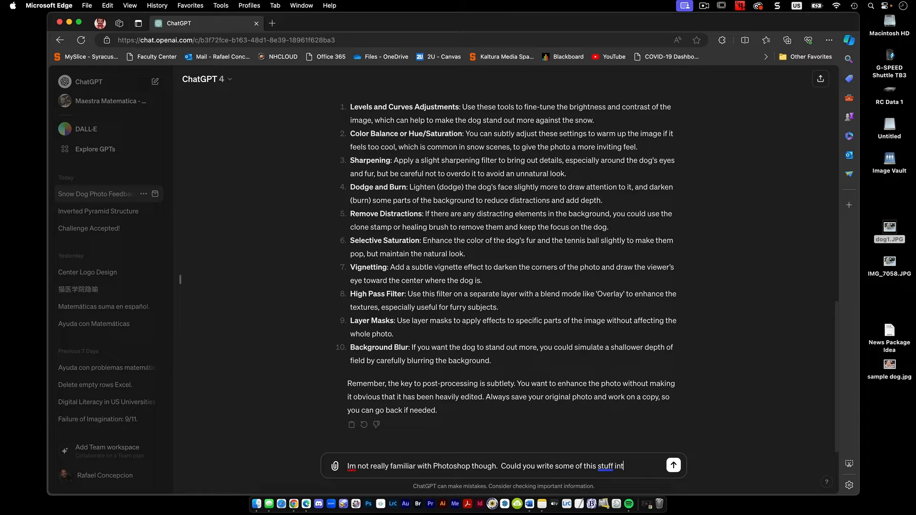
{"action": "type", "text": "o a javacript"}
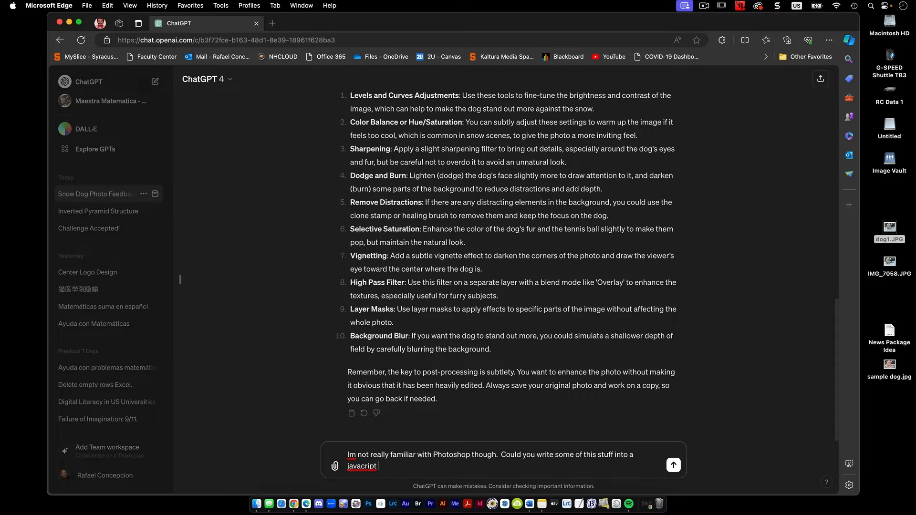
{"action": "type", "text": " file so that I can run it"}
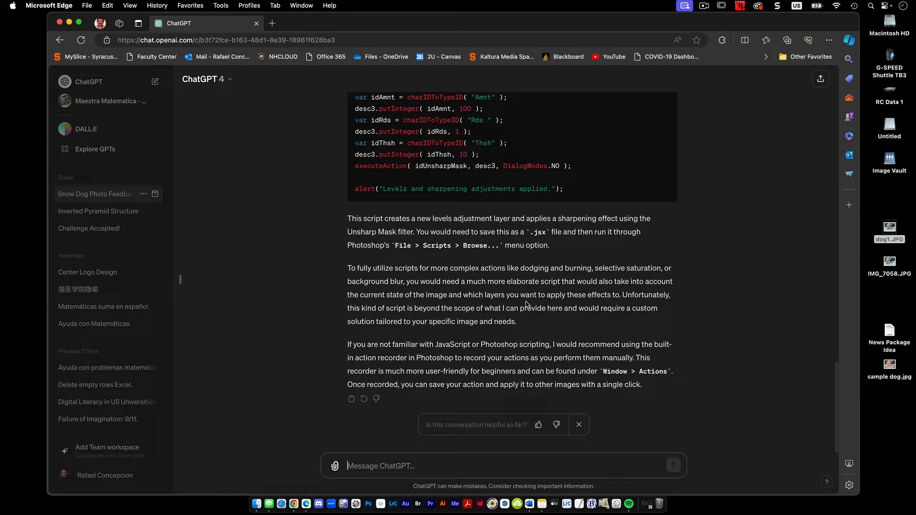
Ask "could you provide me a download for this file?" and save the offered PhotoshopAdjustmentsScript.jsx to the desktop.
{"action": "type", "text": "co"}
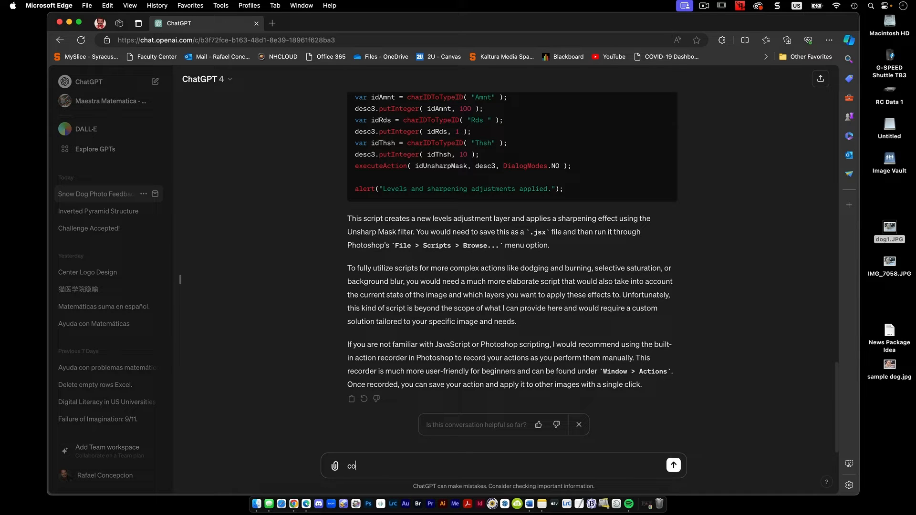
{"action": "type", "text": "uld you prob"}
{"action": "type", "text": "ide me a download for this fi"}
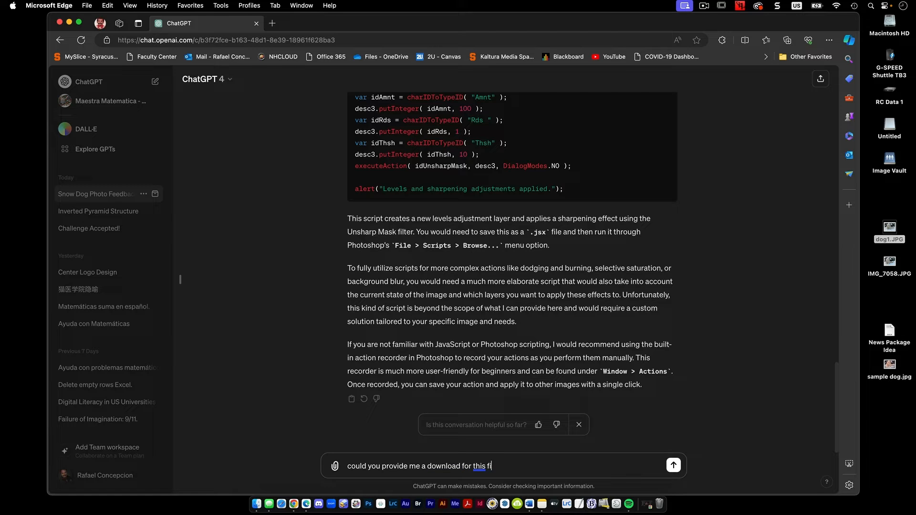
{"action": "type", "text": "le?"}
{"action": "key", "text": "Return"}
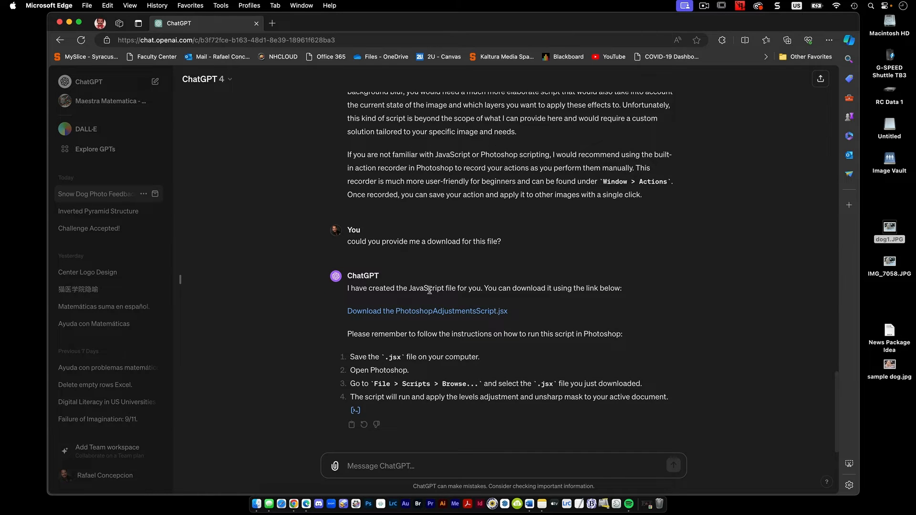
{"action": "left_click", "coordinate": [438, 310]}
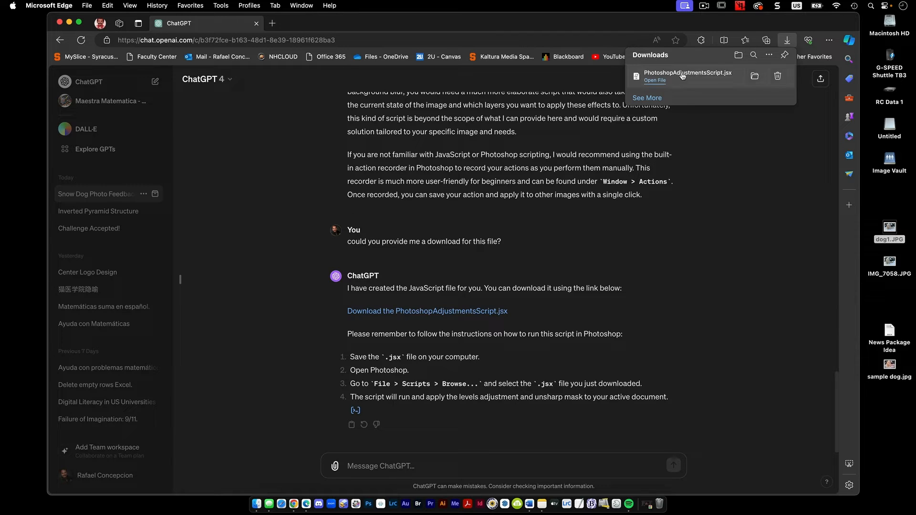
{"action": "left_click_drag", "start_coordinate": [721, 74], "coordinate": [890, 200]}
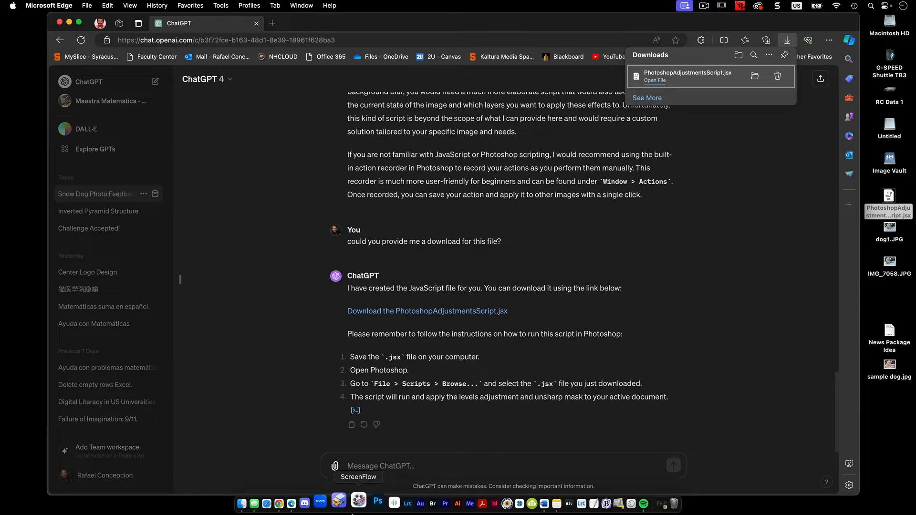
Launch Photoshop and open dog1.JPG in it from the Desktop folder in Finder.
{"action": "left_click", "coordinate": [368, 509]}
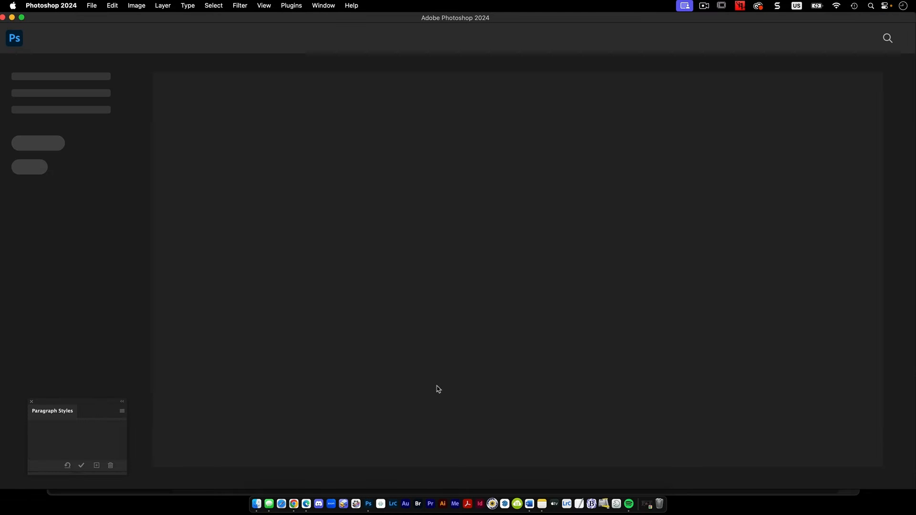
{"action": "left_click", "coordinate": [257, 503]}
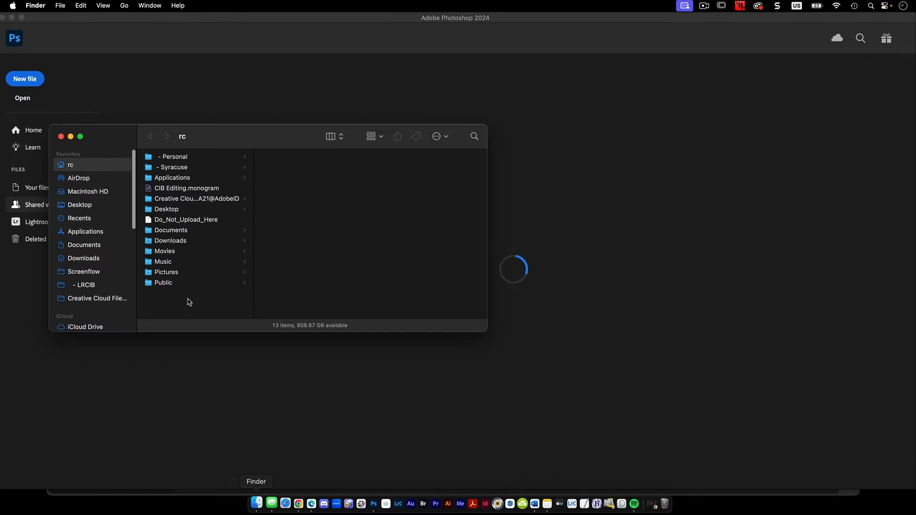
{"action": "left_click", "coordinate": [86, 206]}
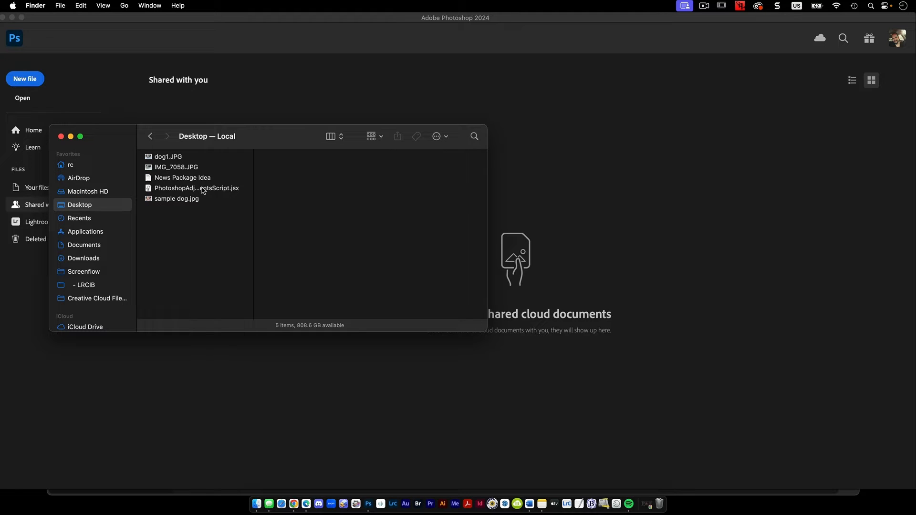
{"action": "left_click", "coordinate": [171, 157]}
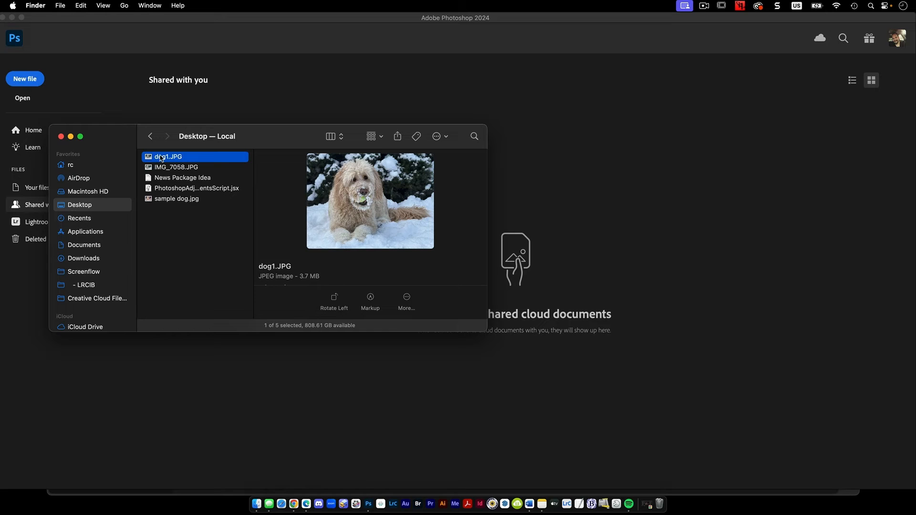
{"action": "left_click_drag", "start_coordinate": [171, 157], "coordinate": [575, 397]}
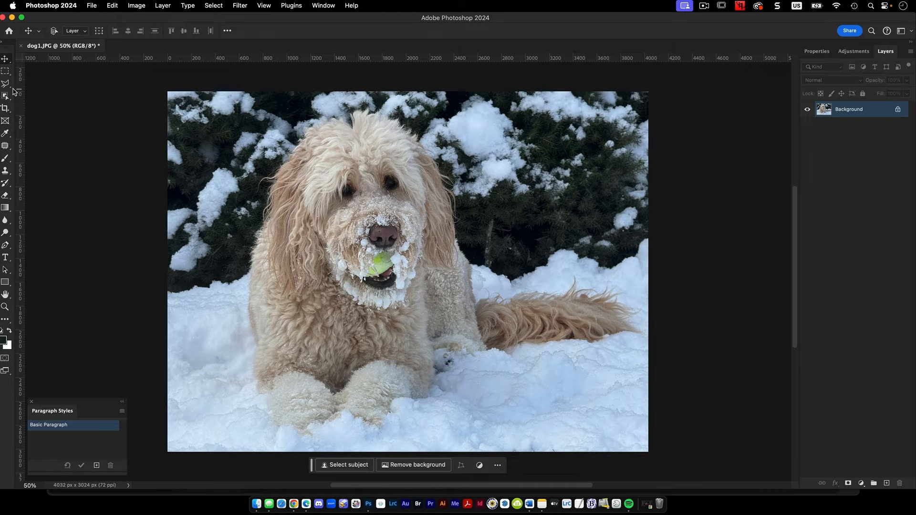
Try to run PhotoshopAdjustmentsScript.jsx from the Desktop folder on the dog photo.
{"action": "left_click", "coordinate": [94, 5]}
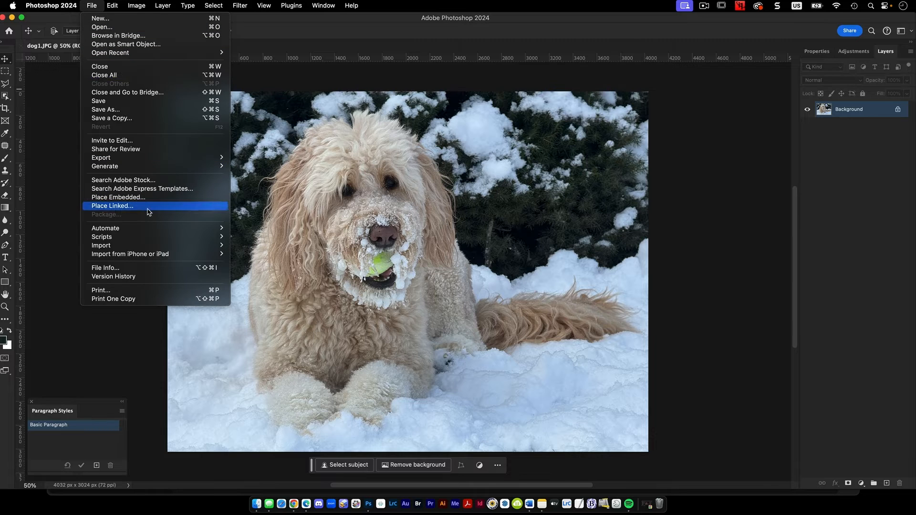
{"action": "mouse_move", "coordinate": [163, 239]}
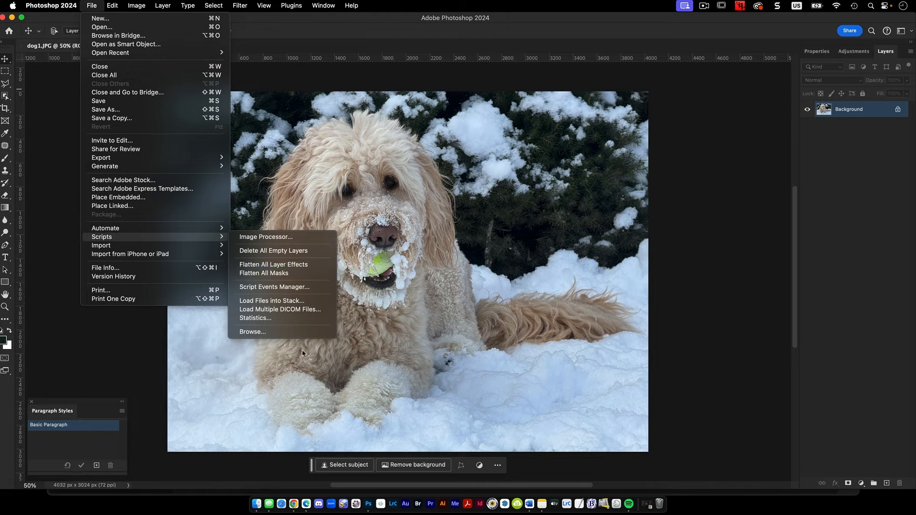
{"action": "left_click", "coordinate": [304, 332]}
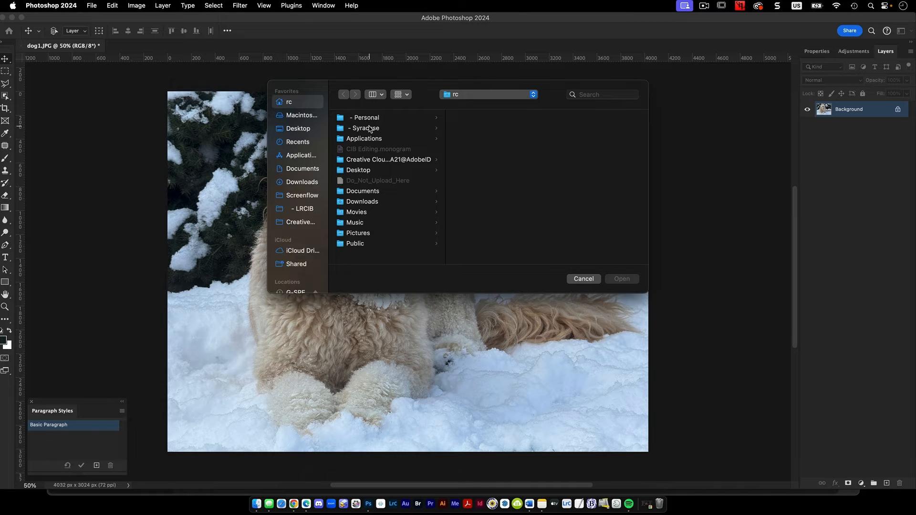
{"action": "left_click", "coordinate": [302, 129]}
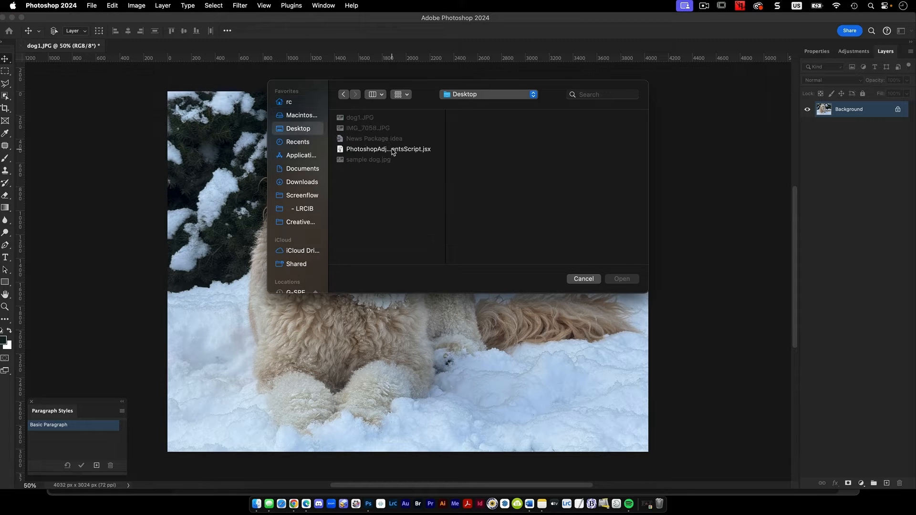
{"action": "double_click", "coordinate": [392, 150]}
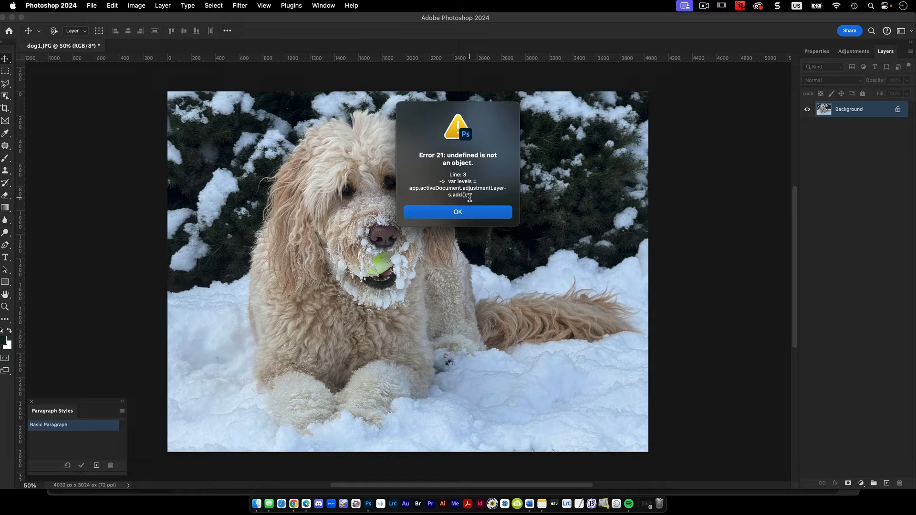
Copy the "Error 21: undefined is not an object." text into a ChatGPT message in Edge, after "Hey, I got this error message".
{"action": "left_click_drag", "start_coordinate": [421, 155], "coordinate": [495, 191]}
{"action": "key", "text": "super+c"}
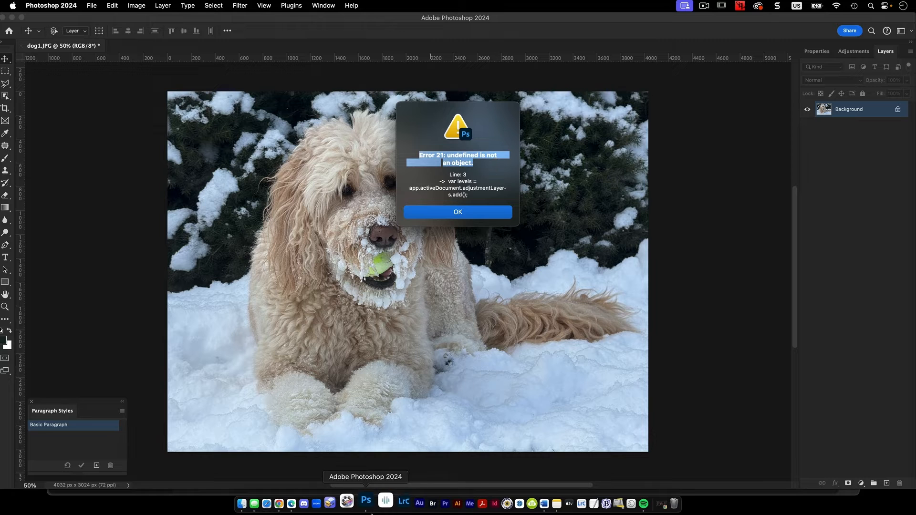
{"action": "left_click", "coordinate": [304, 502]}
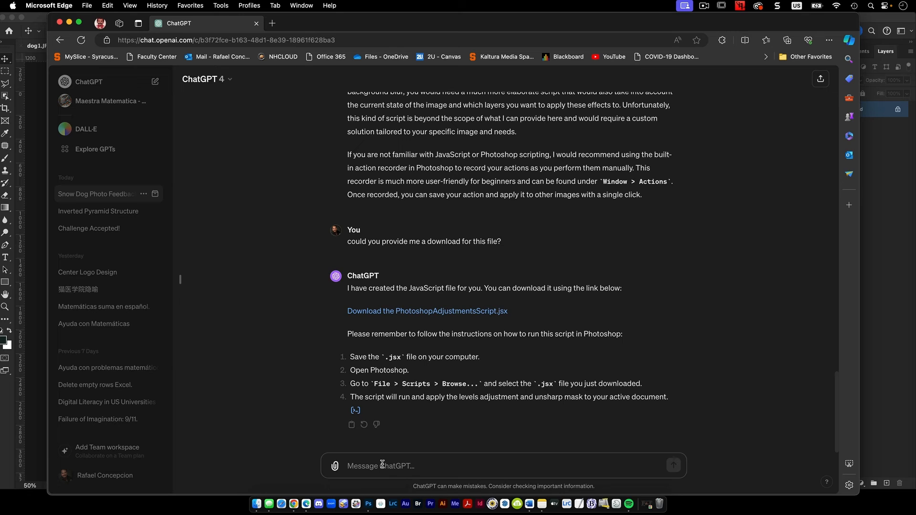
{"action": "type", "text": "Hey, I got"}
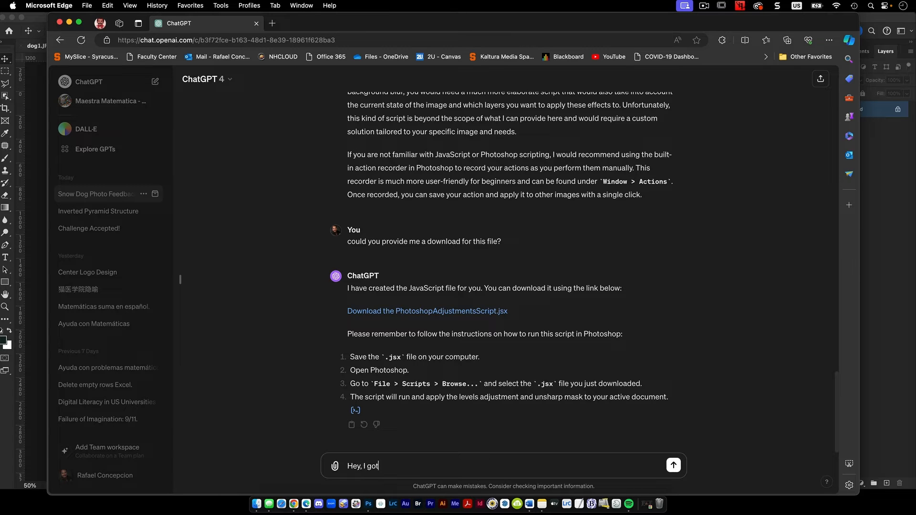
{"action": "type", "text": " this error message"}
{"action": "key", "text": "super+v"}
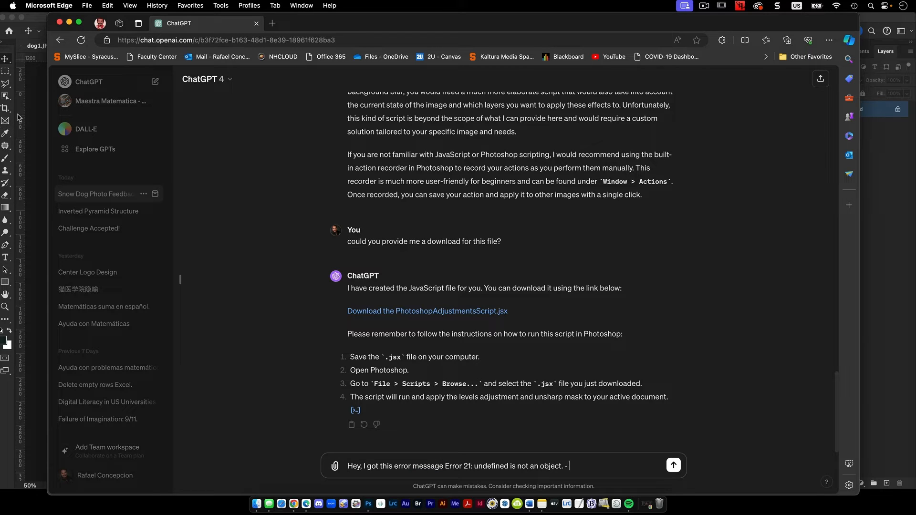
Copy the Line 3 details from Photoshop's error dialog, add them to the ChatGPT message and send it.
{"action": "left_click", "coordinate": [35, 135]}
{"action": "left_click", "coordinate": [444, 180]}
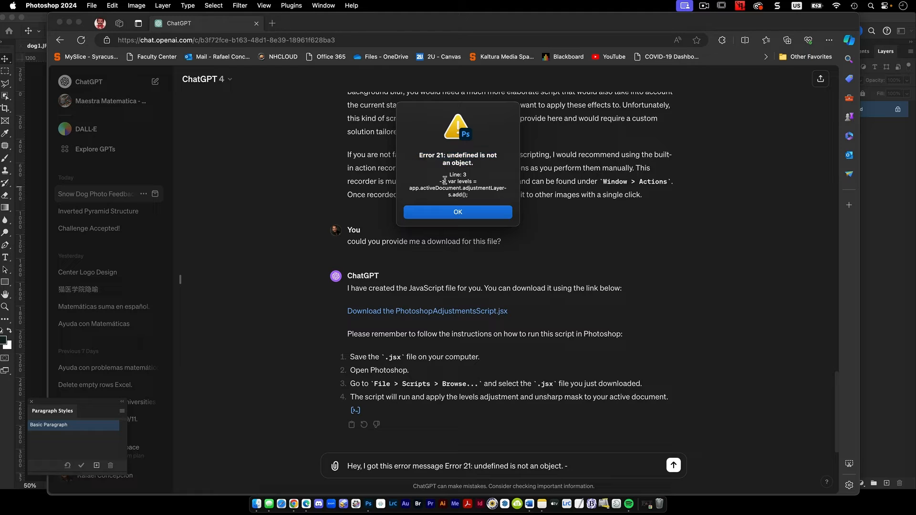
{"action": "left_click_drag", "start_coordinate": [454, 180], "coordinate": [485, 199]}
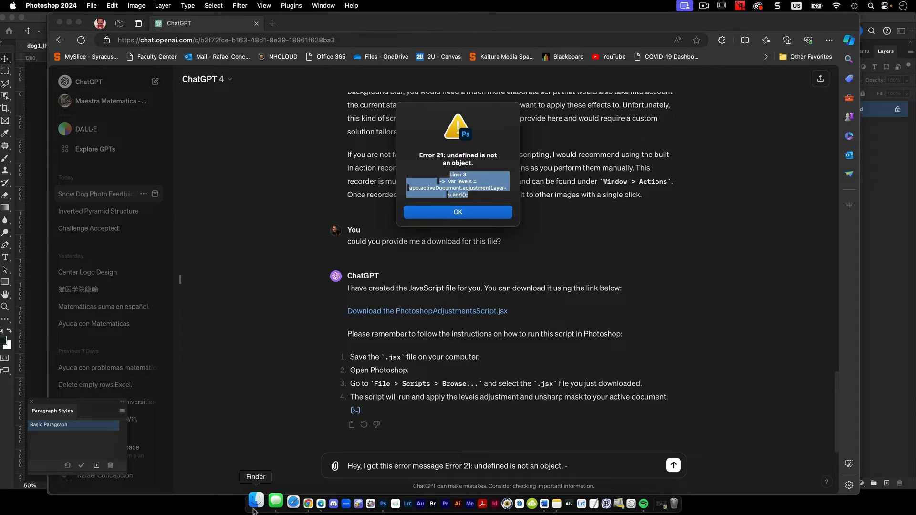
{"action": "left_click", "coordinate": [311, 500]}
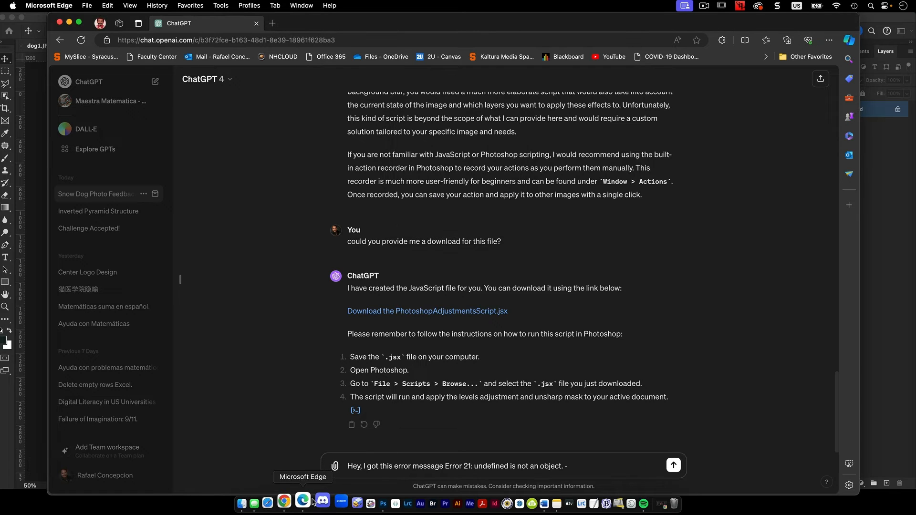
{"action": "left_click", "coordinate": [673, 465]}
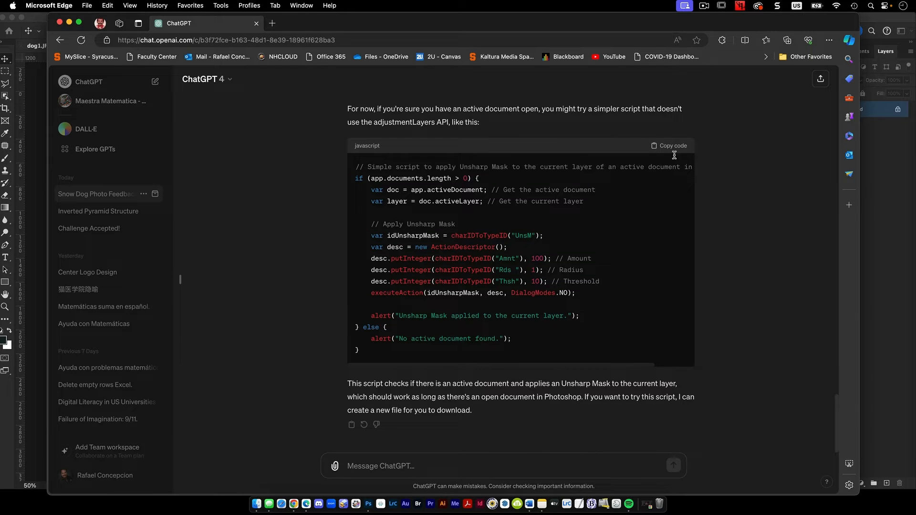
Ask "Can you give me a download for that one?" about the simpler script and save CorrectedPhotoshopScript.jsx to the desktop.
{"action": "left_click", "coordinate": [677, 145]}
{"action": "left_click", "coordinate": [491, 467]}
{"action": "type", "text": "Can you give "}
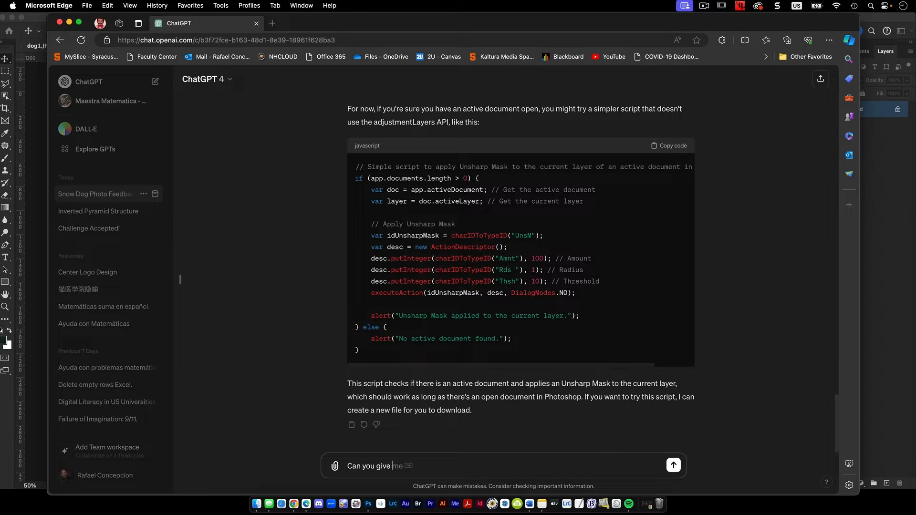
{"action": "type", "text": "me a download for that one?"}
{"action": "key", "text": "Return"}
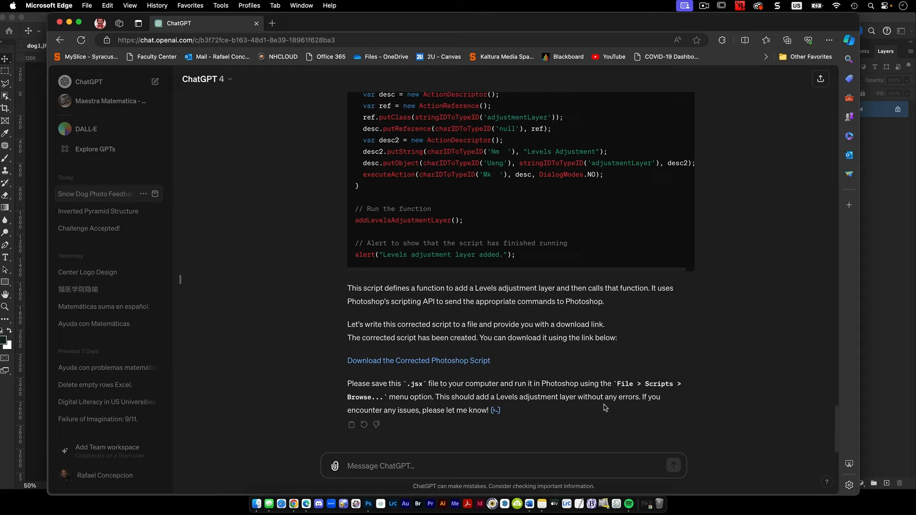
{"action": "left_click", "coordinate": [454, 361]}
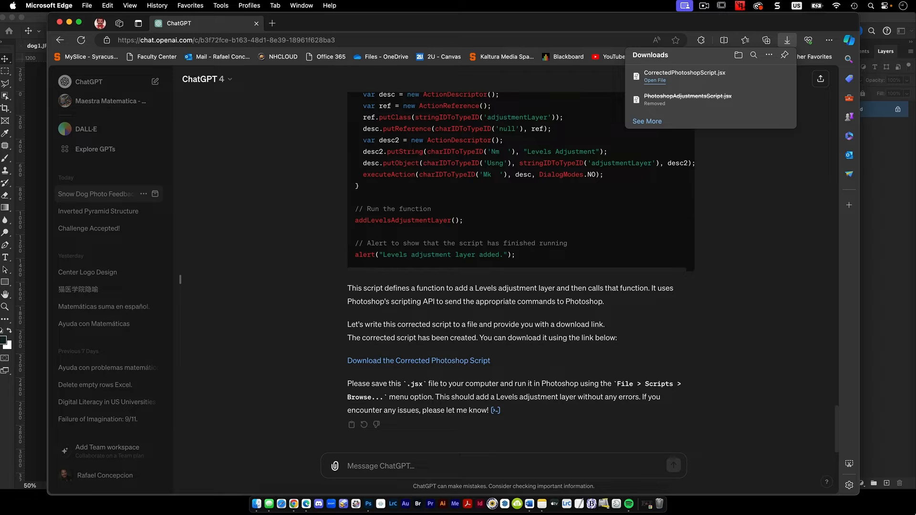
{"action": "left_click_drag", "start_coordinate": [706, 75], "coordinate": [876, 508]}
Return to Photoshop, dismiss the error dialog and run CorrectedPhotoshopScript.jsx from the Desktop folder on the dog photo.
{"action": "left_click", "coordinate": [894, 433]}
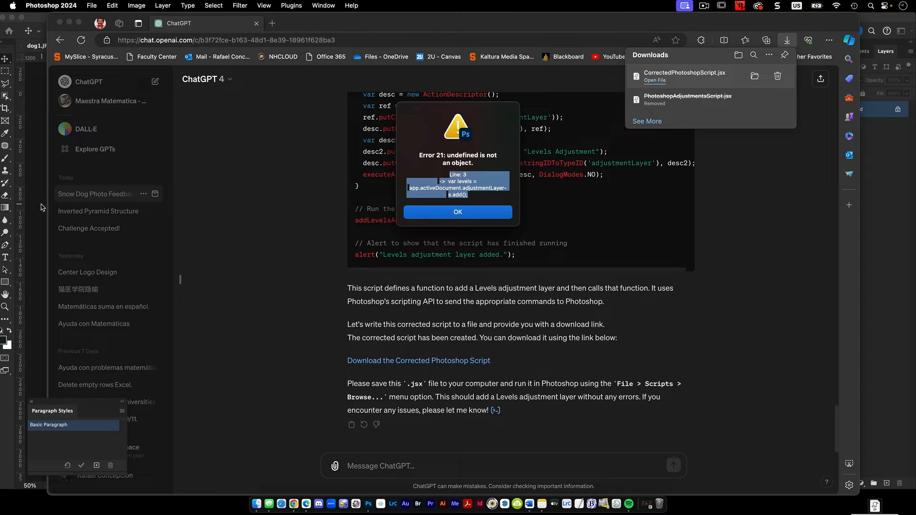
{"action": "left_click", "coordinate": [495, 219]}
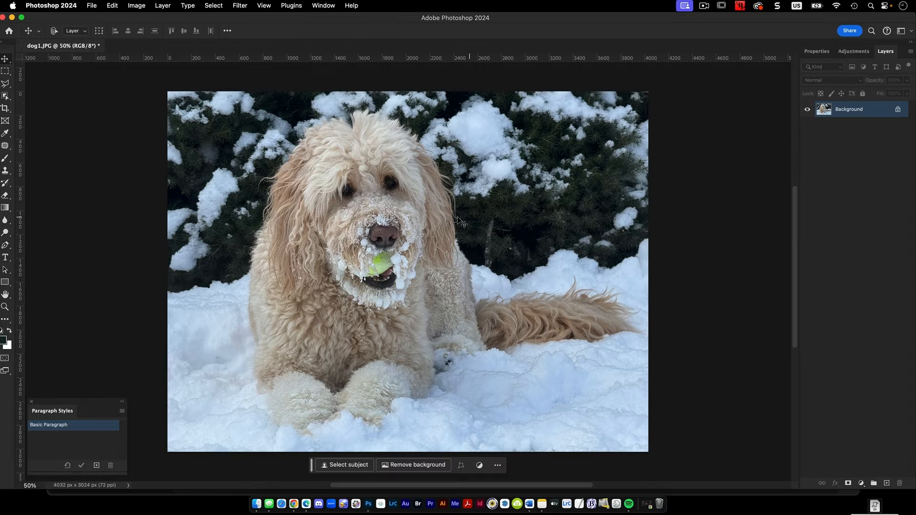
{"action": "left_click", "coordinate": [91, 6]}
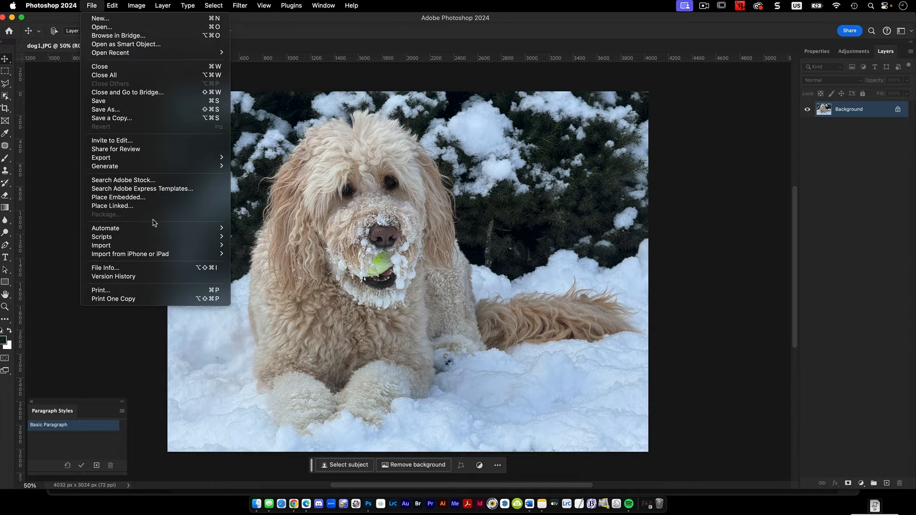
{"action": "mouse_move", "coordinate": [173, 239]}
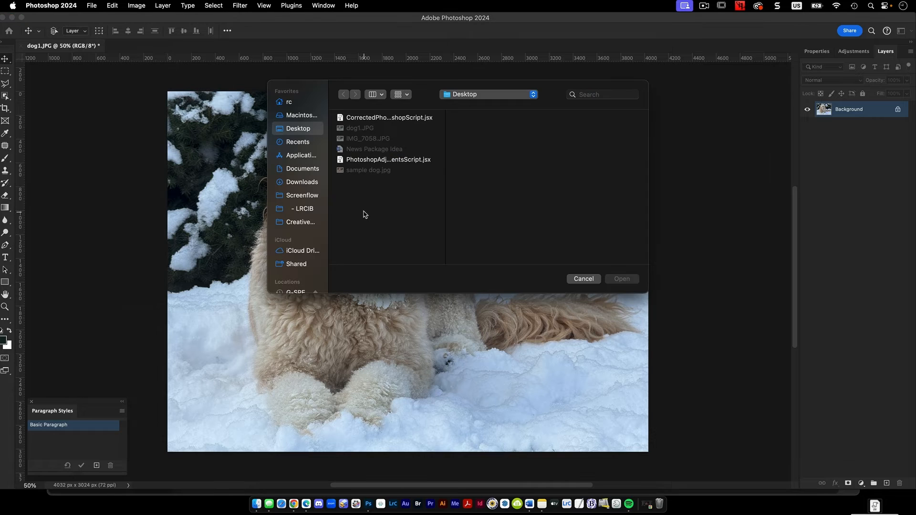
{"action": "left_click", "coordinate": [394, 117]}
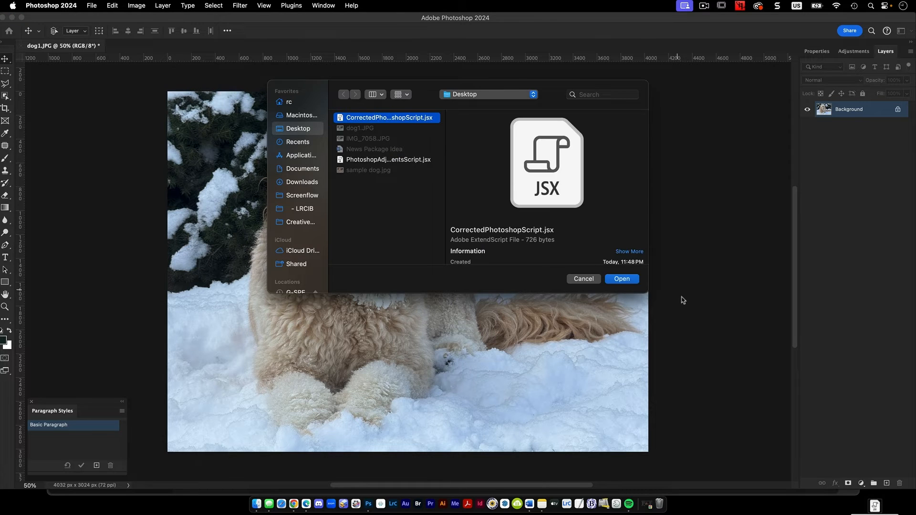
{"action": "left_click", "coordinate": [625, 280]}
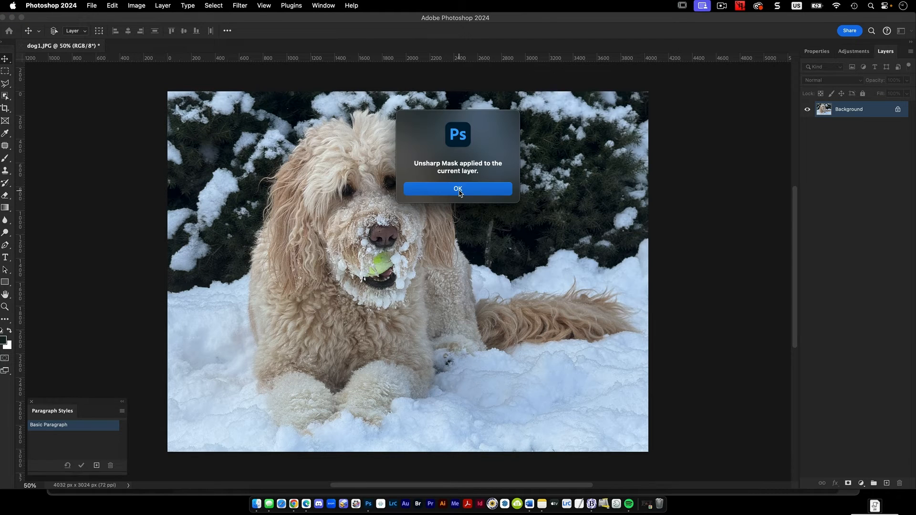
Dismiss the Unsharp Mask alert, show the document's History to check what the script applied, and collapse the History panel.
{"action": "left_click", "coordinate": [458, 190]}
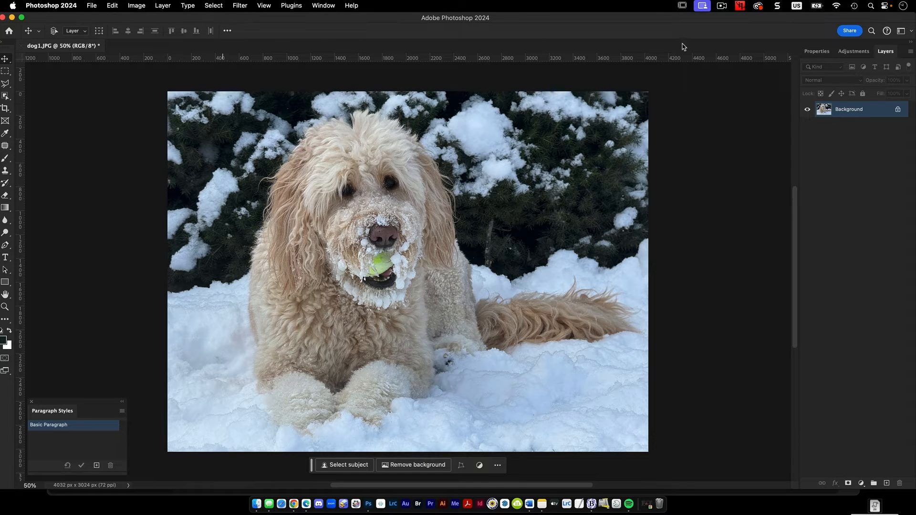
{"action": "left_click", "coordinate": [320, 4]}
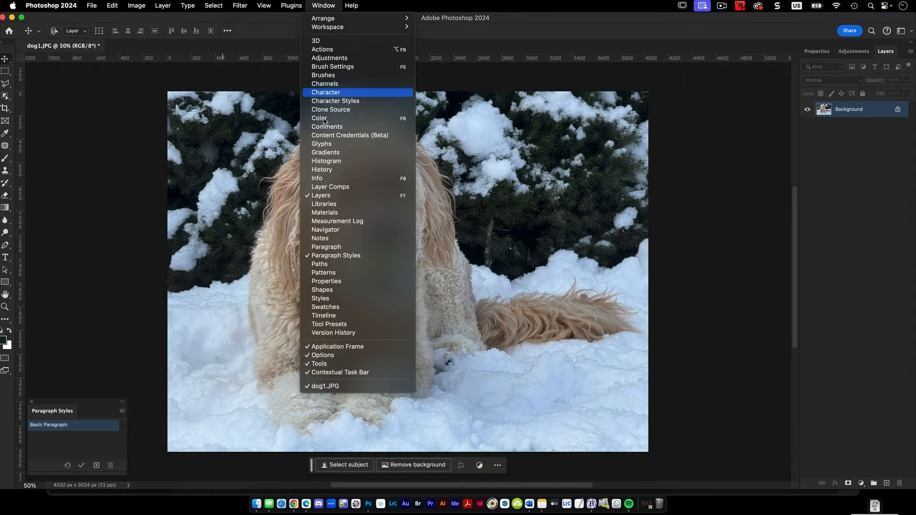
{"action": "left_click", "coordinate": [350, 170]}
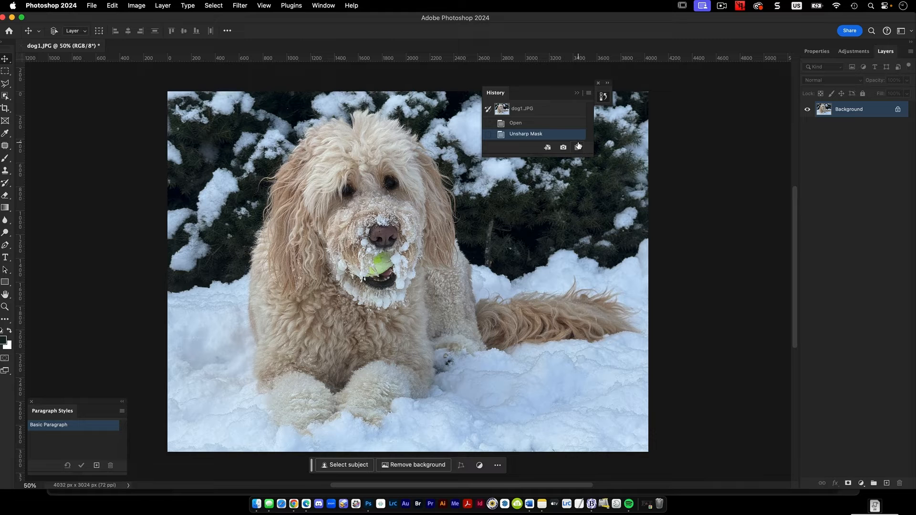
{"action": "left_click", "coordinate": [493, 93]}
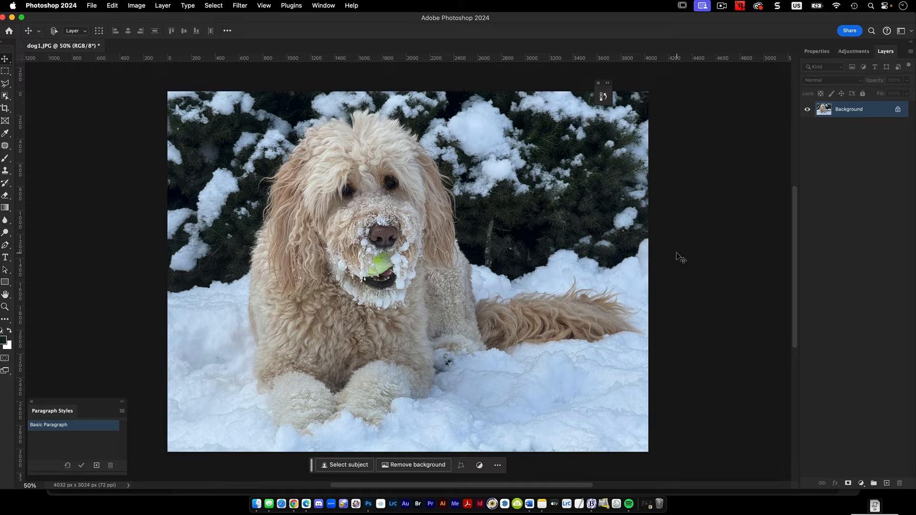
Close dog1.JPG without saving its changes and switch to the end of the ChatGPT conversation in Microsoft Edge.
{"action": "key", "text": "super+w"}
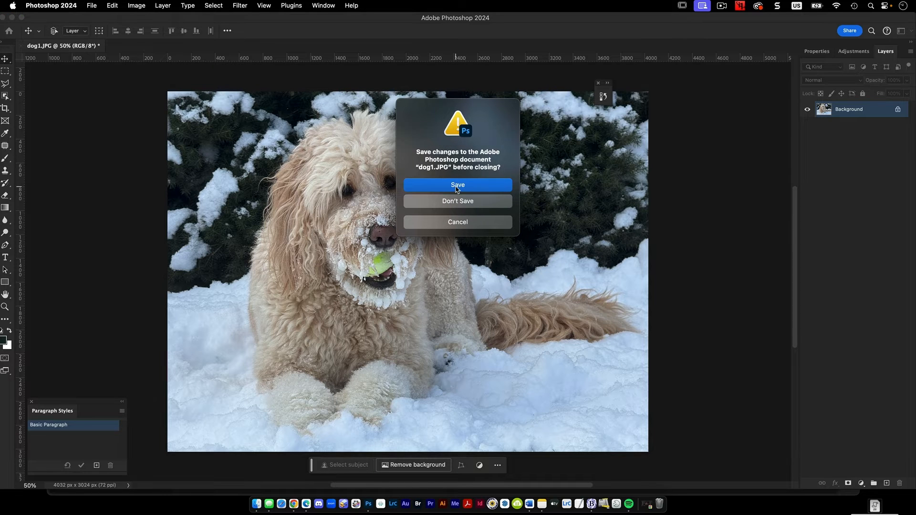
{"action": "left_click", "coordinate": [458, 201]}
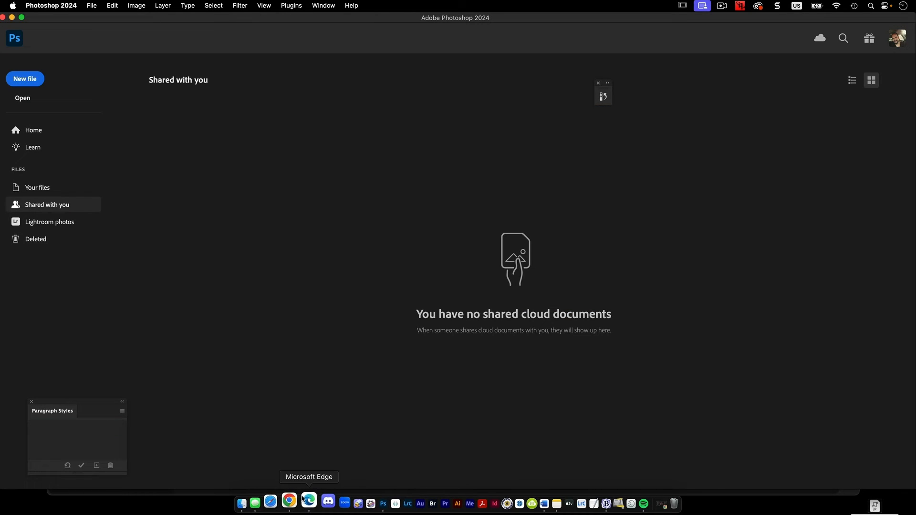
{"action": "left_click", "coordinate": [308, 500]}
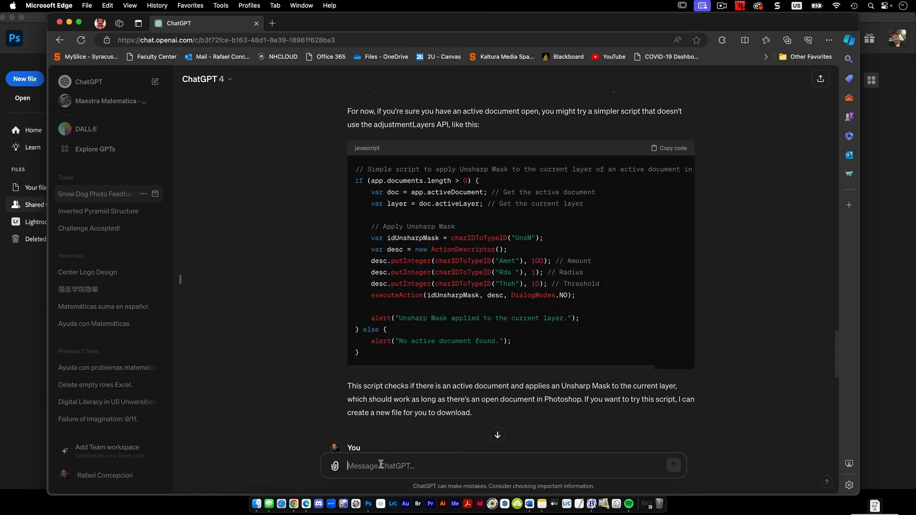
{"action": "scroll", "coordinate": [368, 424], "scroll_direction": "down", "scroll_amount": 15}
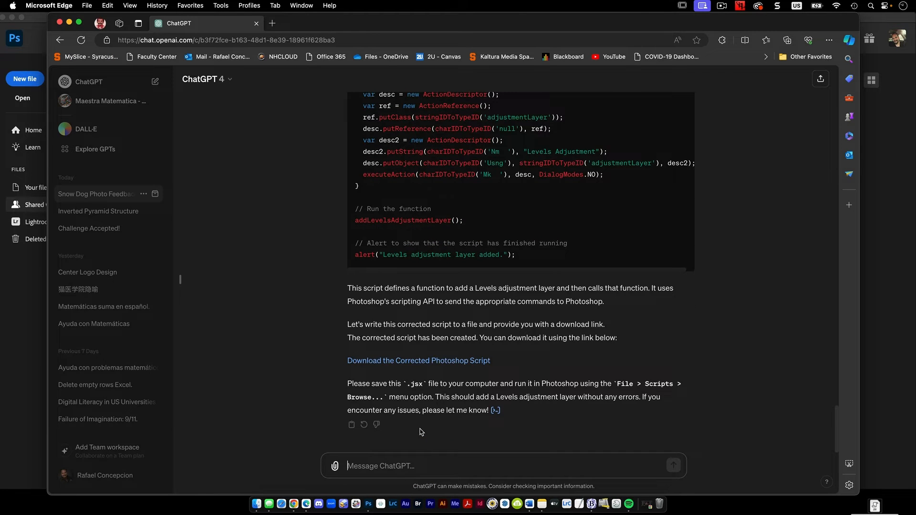
Ask ChatGPT what was done to a picture of the same dog that seems to have an effect on it, to figure out how to do it in Photoshop.
{"action": "left_click", "coordinate": [387, 462]}
{"action": "type", "text": "I have a pictur"}
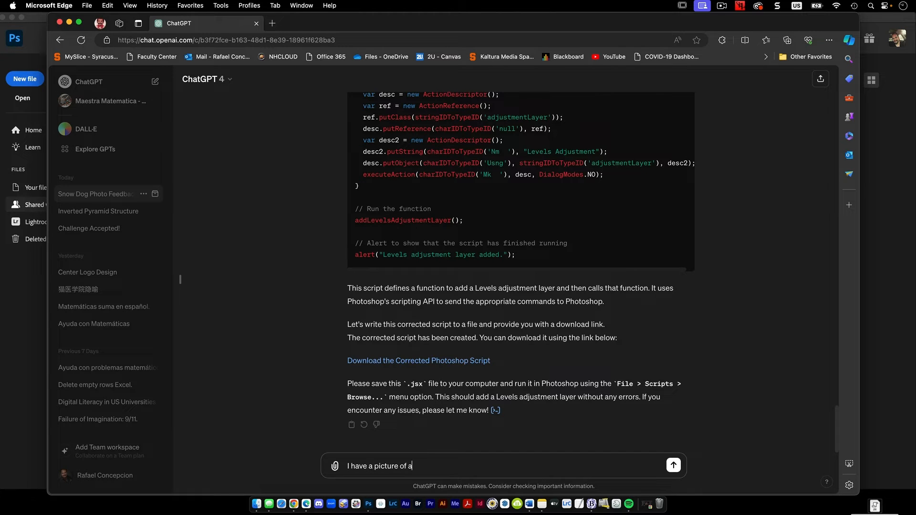
{"action": "type", "text": "e that seems to have an effect on it"}
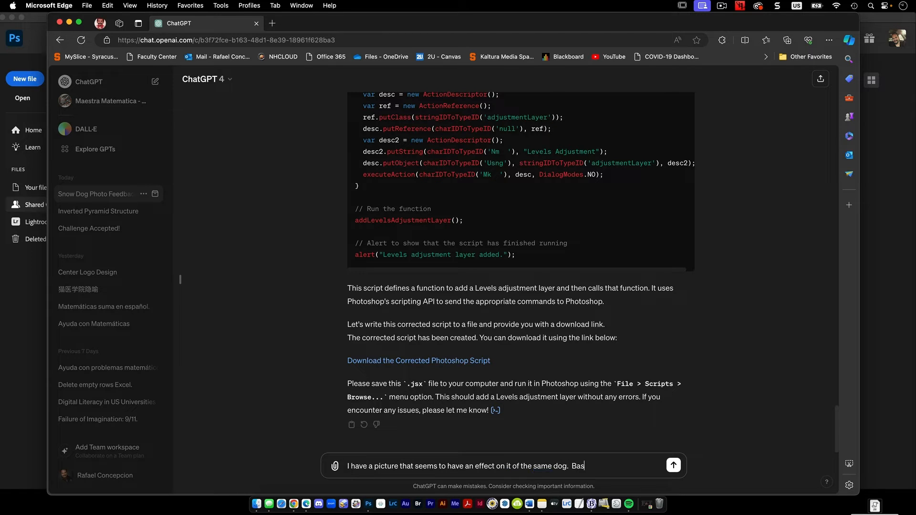
{"action": "type", "text": "picture, could you "}
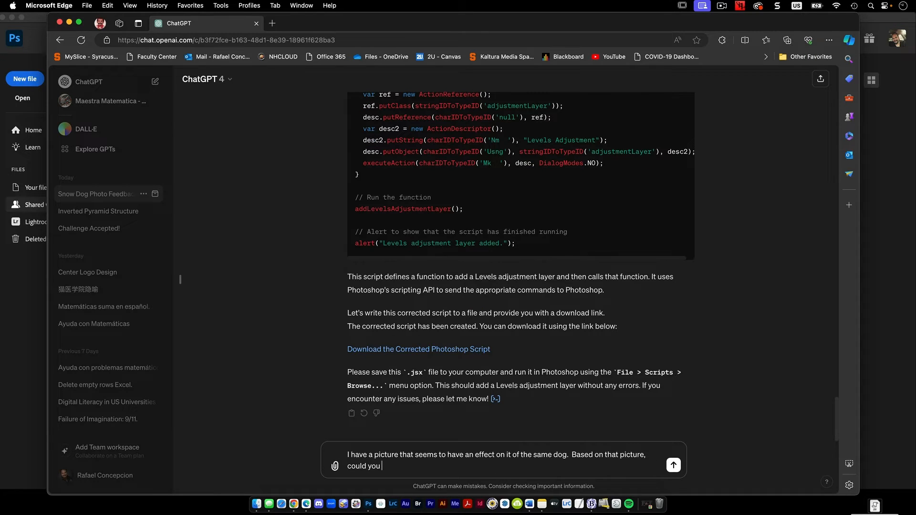
{"action": "type", "text": "tell me what was done to it so I"}
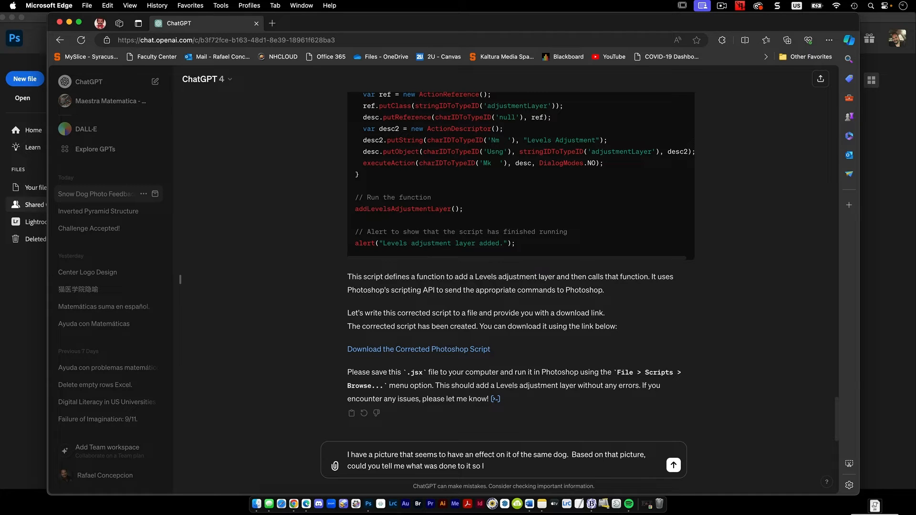
{"action": "type", "text": "re out ho"}
{"action": "type", "text": "?"}
{"action": "key", "text": "Return"}
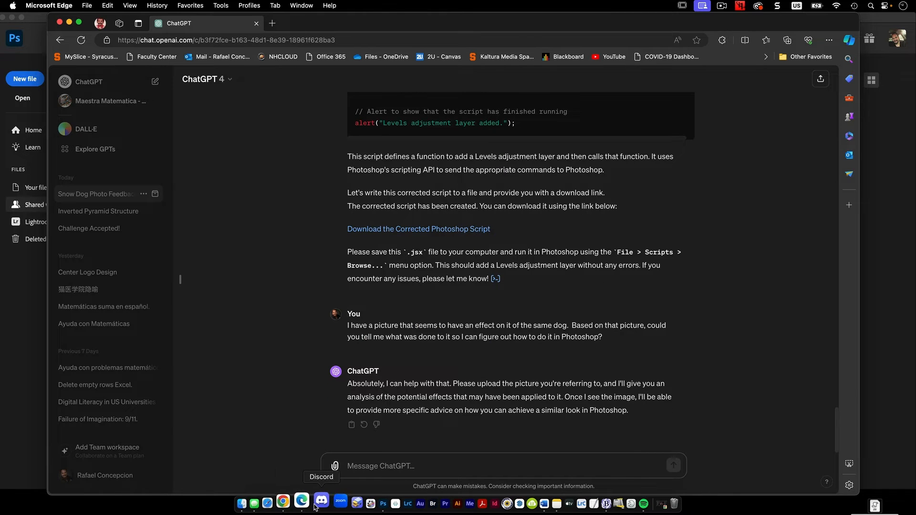
Attach sample dog.jpg from the Desktop folder in Finder to a ChatGPT message and send it.
{"action": "left_click", "coordinate": [257, 504]}
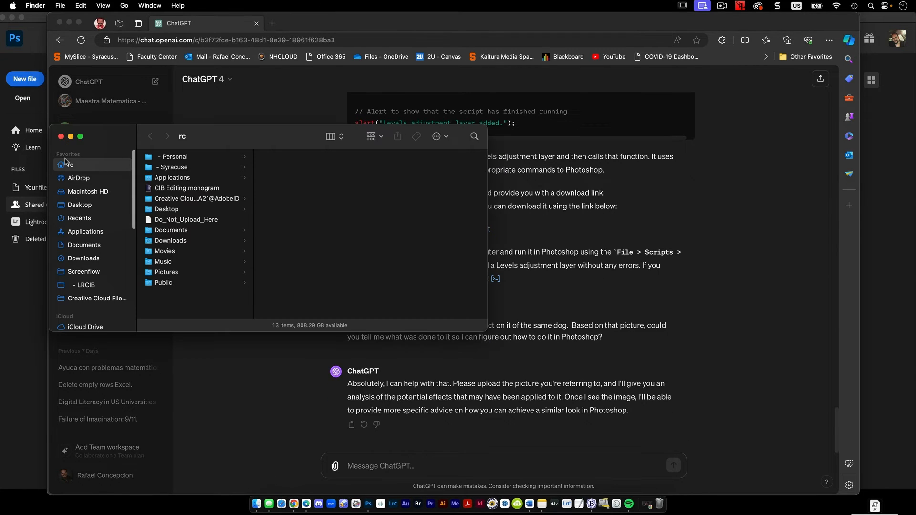
{"action": "left_click", "coordinate": [80, 206]}
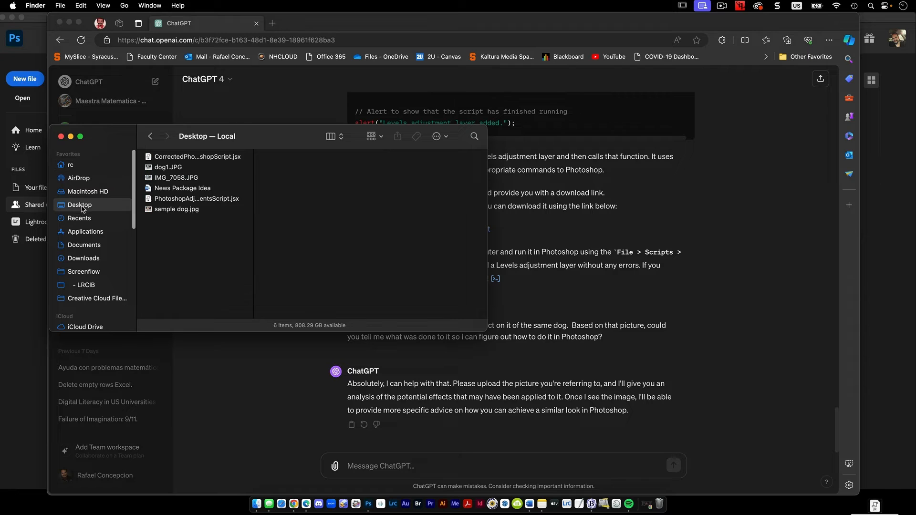
{"action": "left_click", "coordinate": [185, 168]}
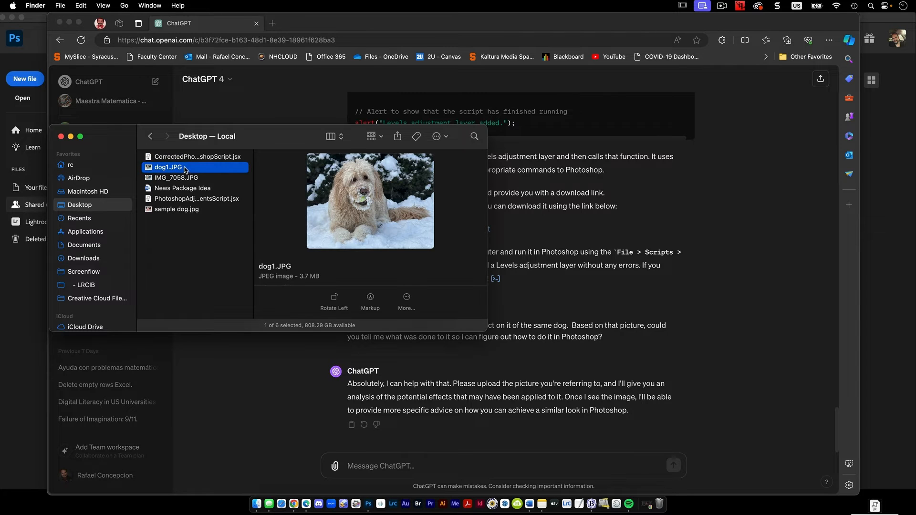
{"action": "left_click", "coordinate": [180, 210]}
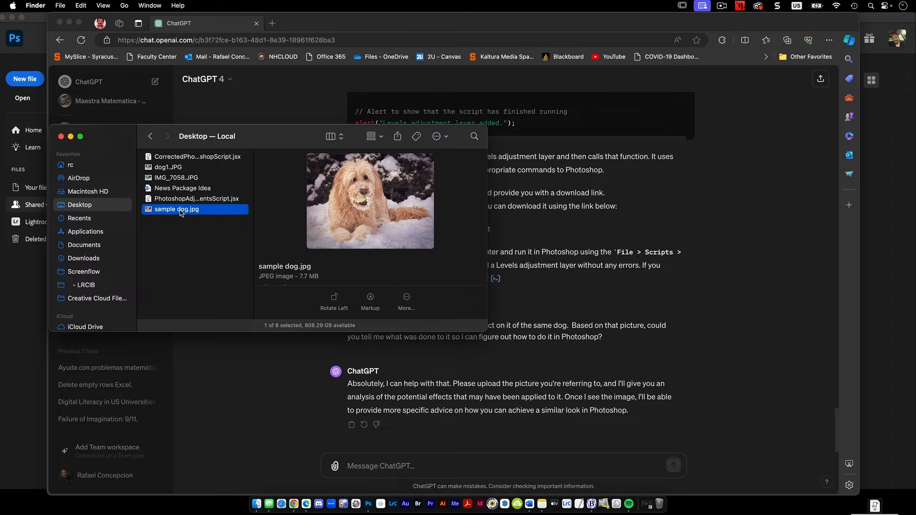
{"action": "left_click_drag", "start_coordinate": [181, 212], "coordinate": [473, 450]}
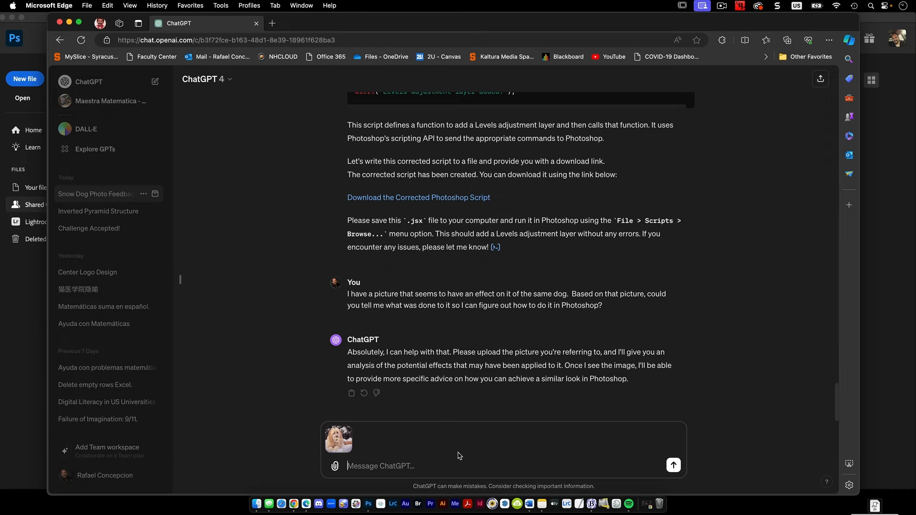
{"action": "key", "text": "Return"}
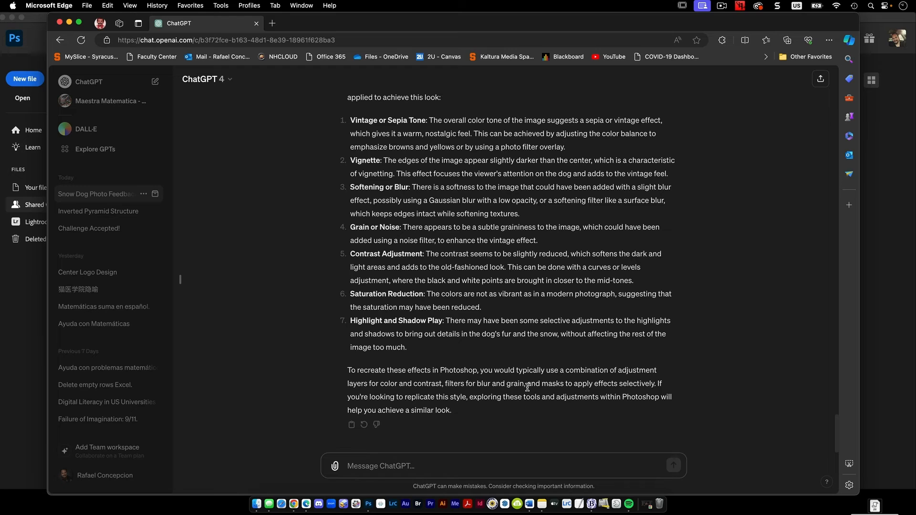
Ask ChatGPT "Can you create a develop preset for me to use in Lightroom?".
{"action": "type", "text": "d"}
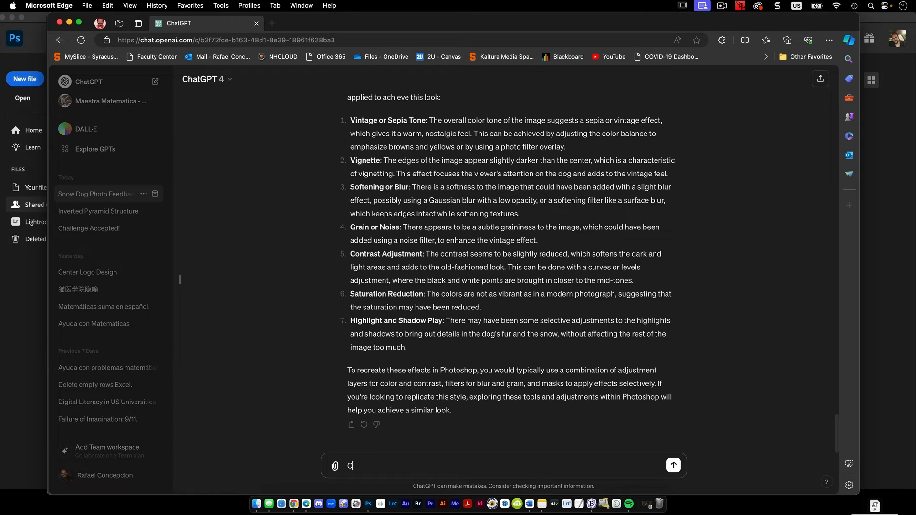
{"action": "type", "text": "an you create a develop preset"}
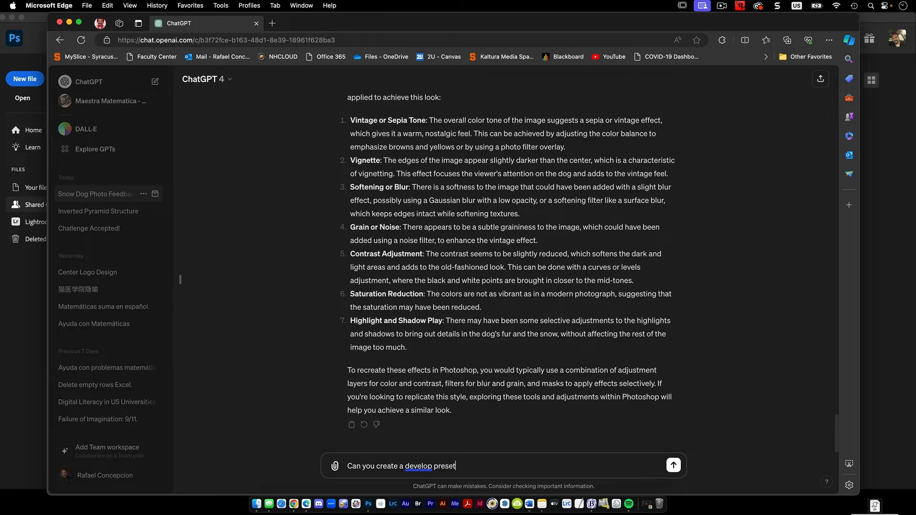
{"action": "type", "text": " for me to use in Lightroom?"}
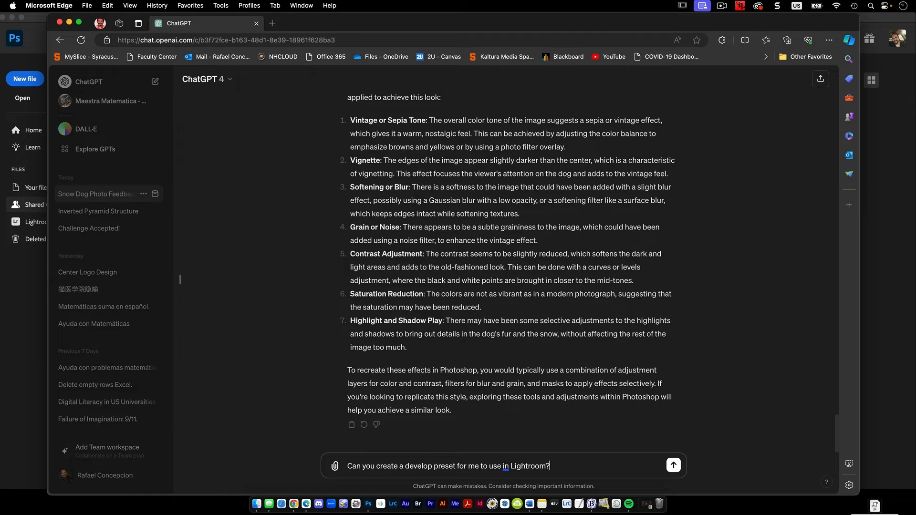
{"action": "key", "text": "Return"}
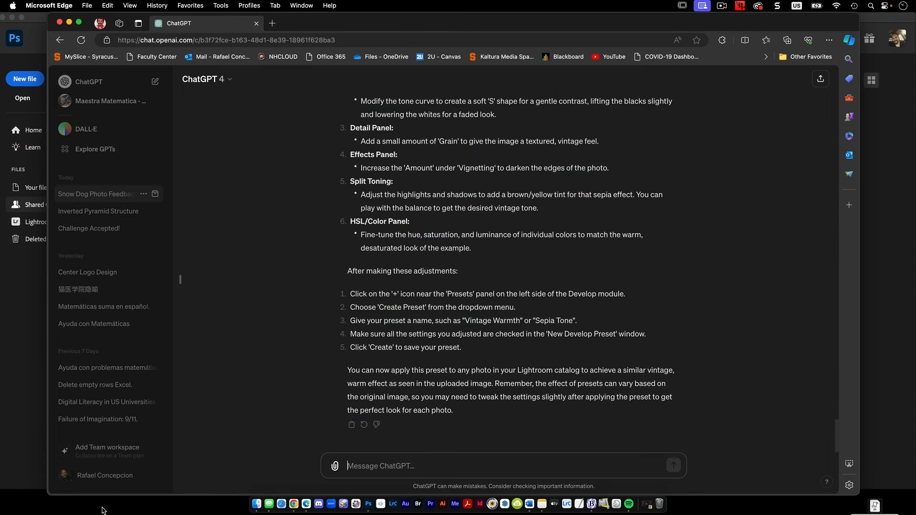
Launch Lightroom Classic with the 2023 photography catalog and close its secondary display window.
{"action": "left_click", "coordinate": [256, 504]}
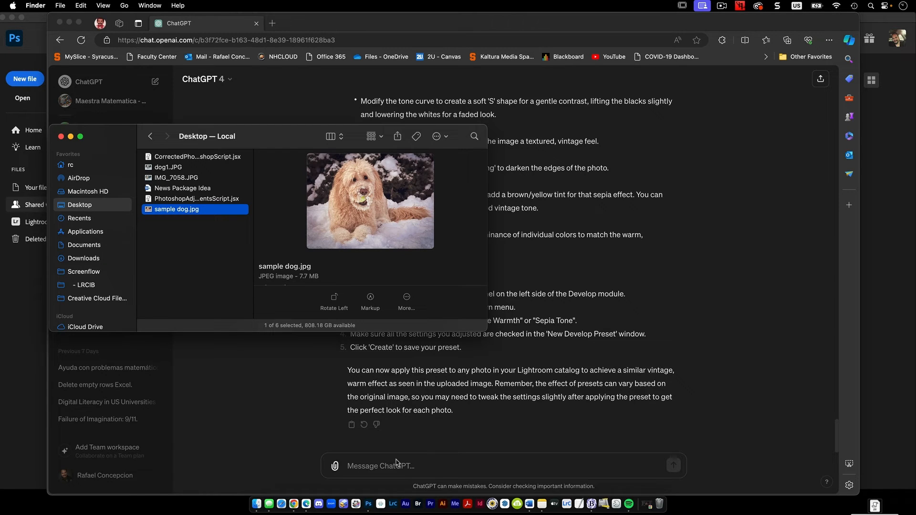
{"action": "left_click", "coordinate": [393, 504]}
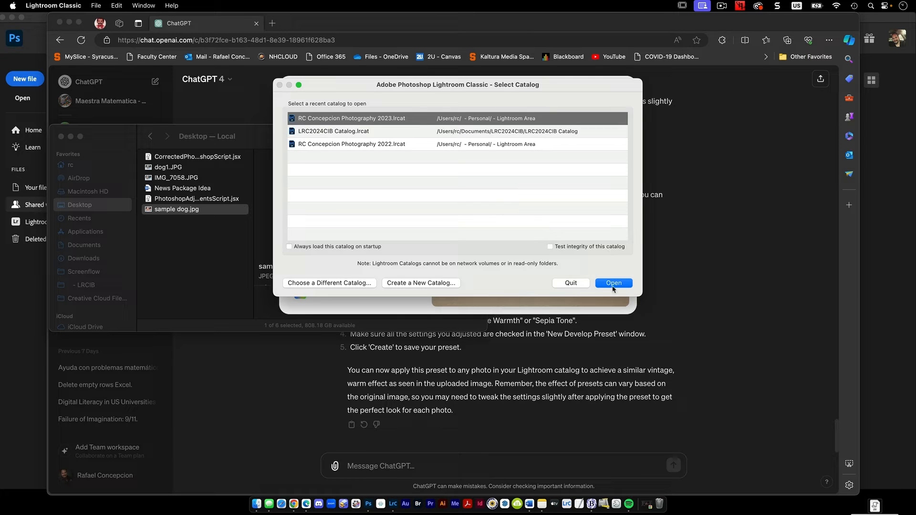
{"action": "left_click", "coordinate": [608, 284]}
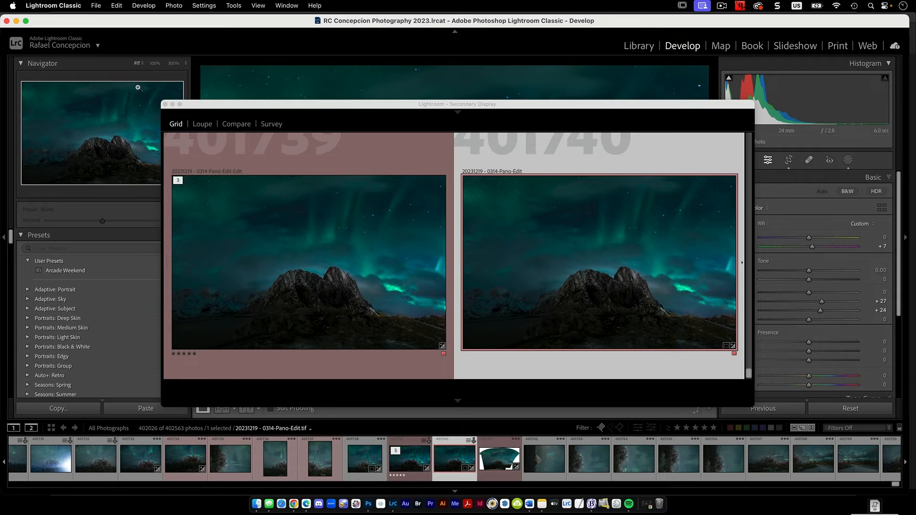
{"action": "left_click", "coordinate": [165, 104]}
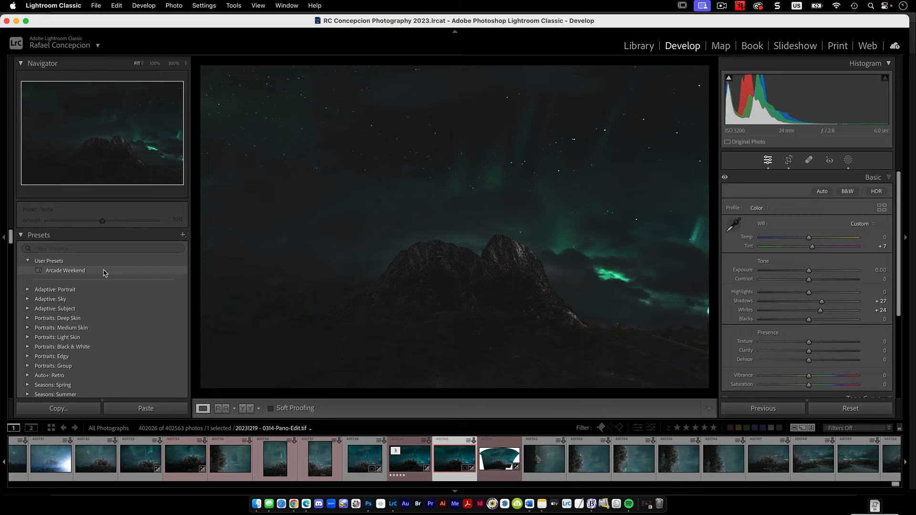
Export the user preset Arcade Weekend to the Desktop under its own name.
{"action": "right_click", "coordinate": [105, 272]}
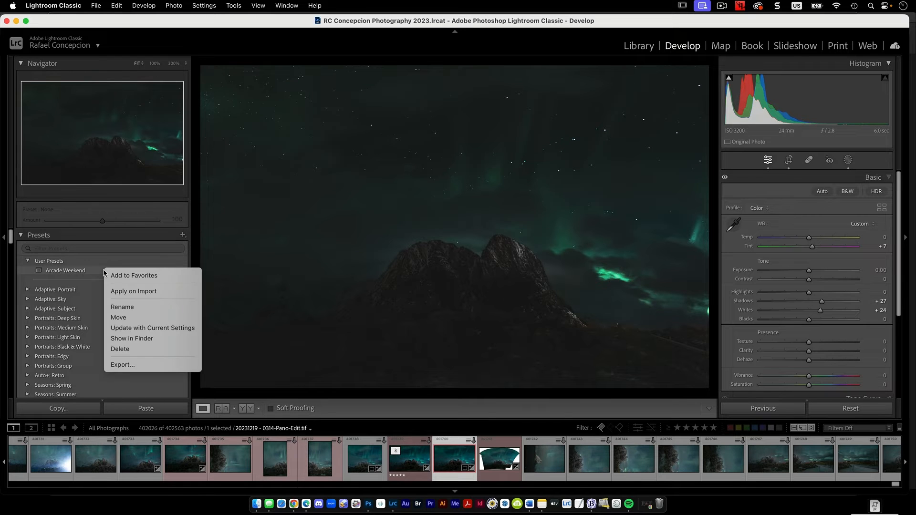
{"action": "left_click", "coordinate": [153, 367]}
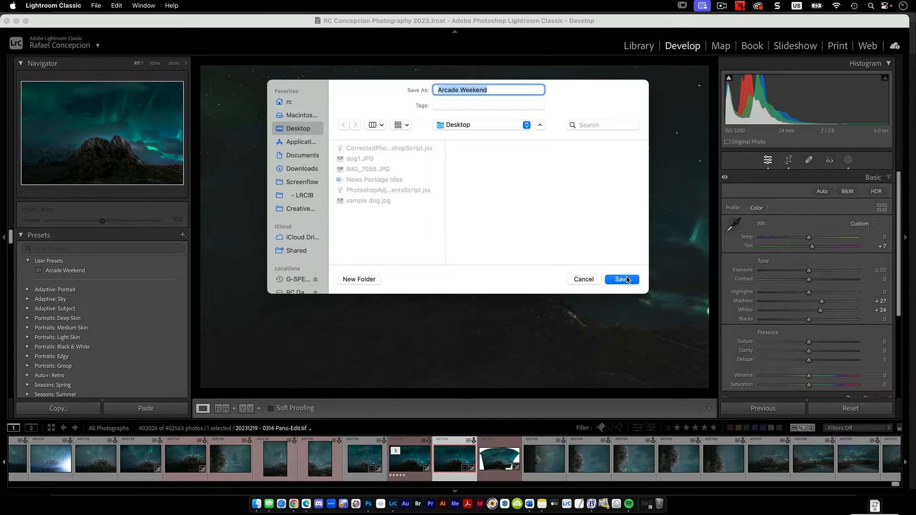
{"action": "left_click", "coordinate": [626, 279]}
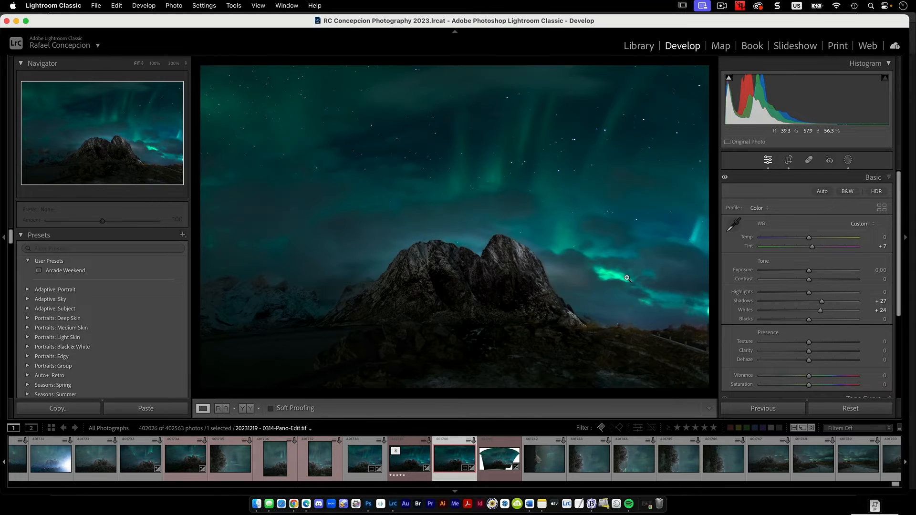
Close Lightroom Classic, shutting it down despite the ongoing photo sync.
{"action": "left_click", "coordinate": [7, 21]}
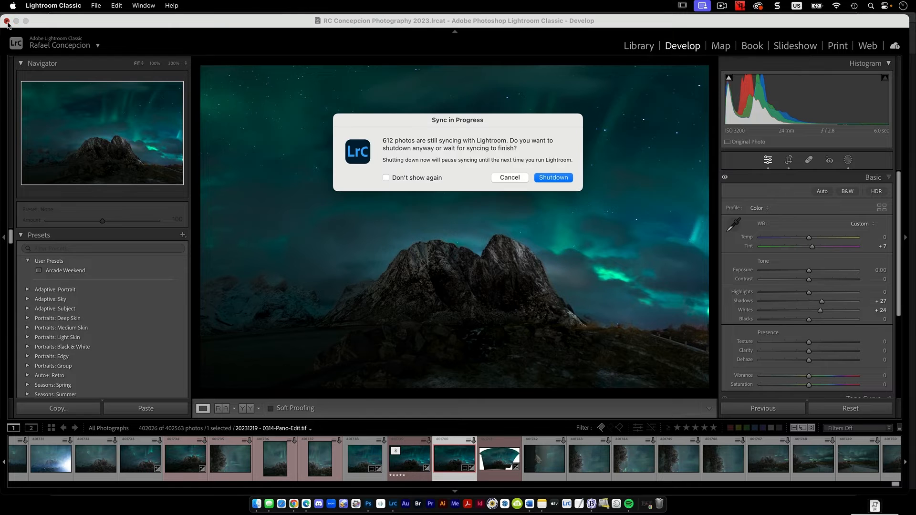
{"action": "left_click", "coordinate": [554, 177]}
{"action": "left_click", "coordinate": [497, 201]}
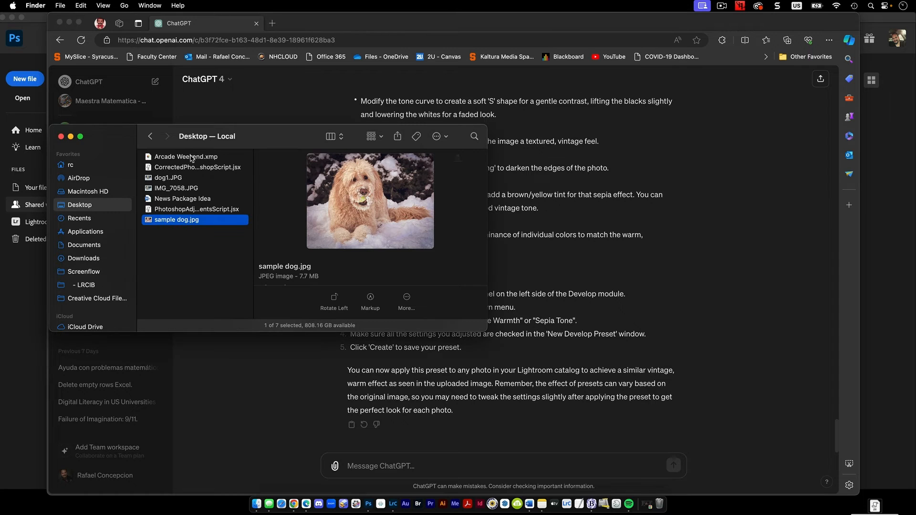
Preview Arcade Weekend.xmp in the Desktop folder with Quick Look and close the preview.
{"action": "left_click", "coordinate": [192, 156]}
{"action": "left_click", "coordinate": [466, 196]}
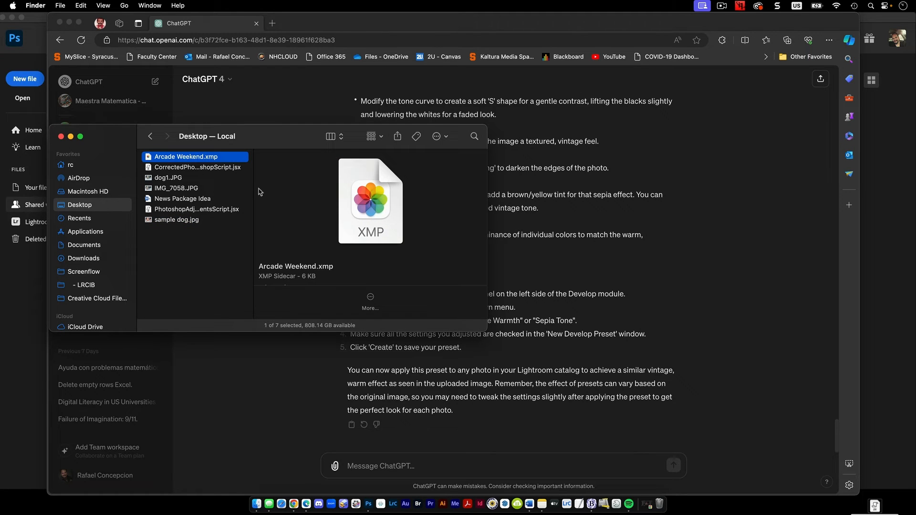
{"action": "key", "text": "space"}
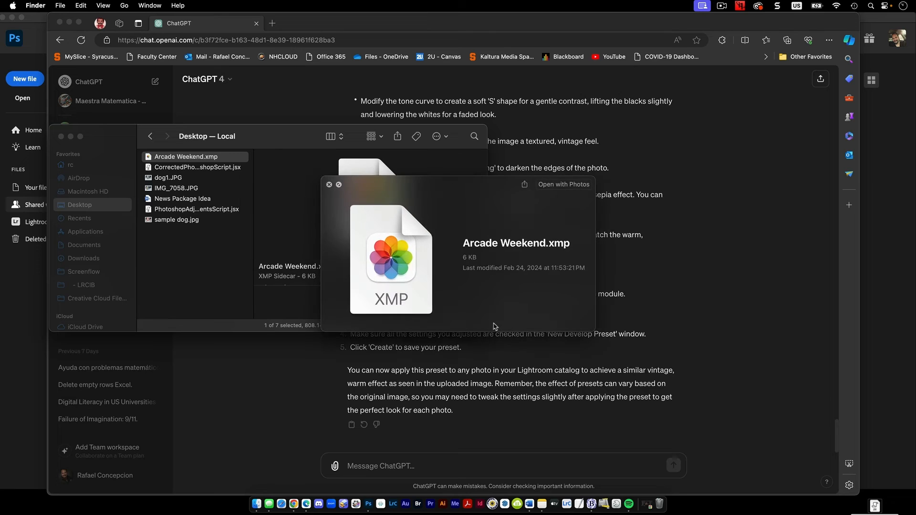
{"action": "key", "text": "space"}
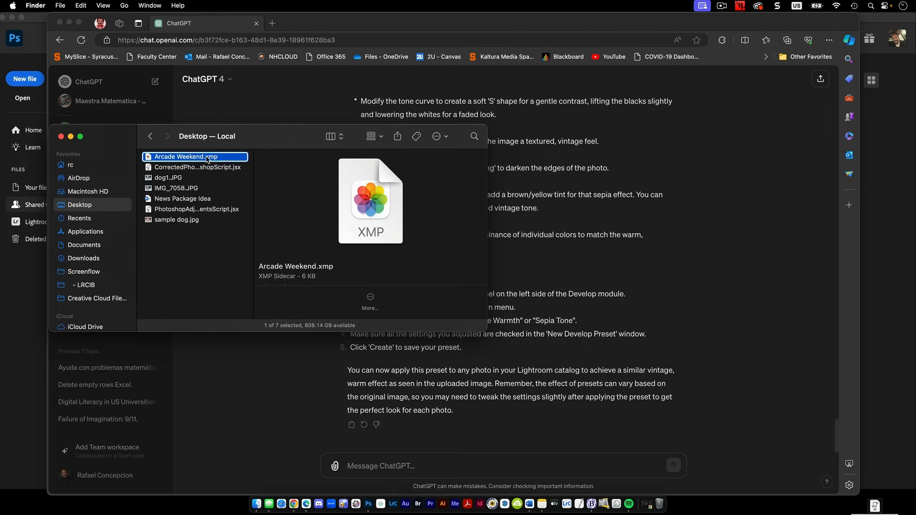
Open Arcade Weekend.xmp from the Desktop folder in BBEdit.
{"action": "right_click", "coordinate": [207, 157]}
{"action": "mouse_move", "coordinate": [304, 175]}
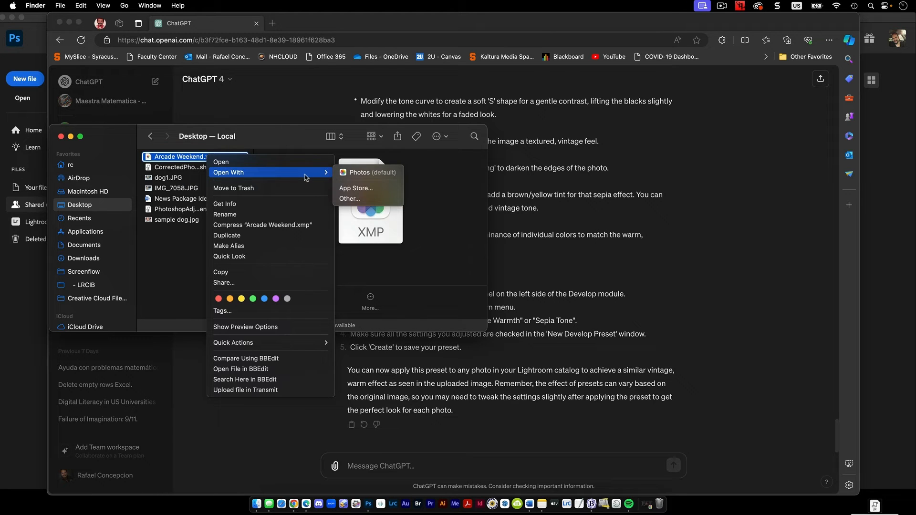
{"action": "left_click", "coordinate": [380, 205]}
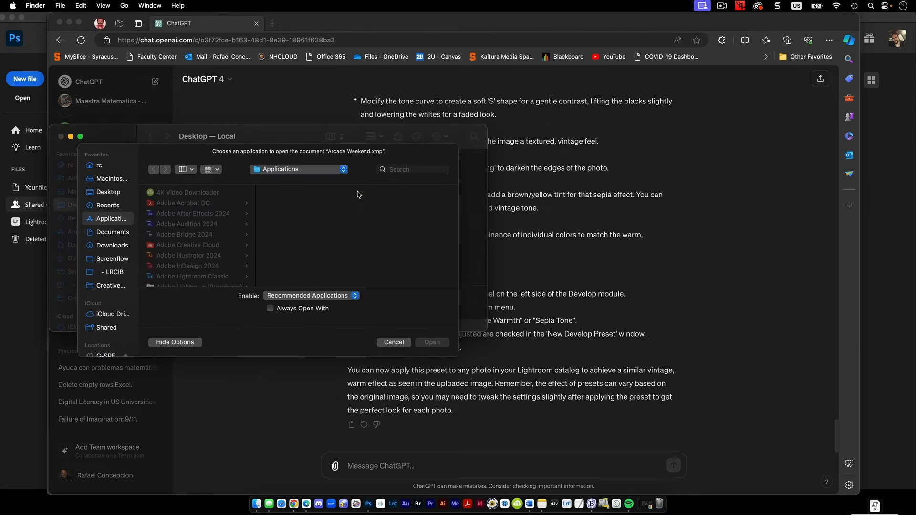
{"action": "scroll", "coordinate": [208, 264], "scroll_direction": "down", "scroll_amount": 5}
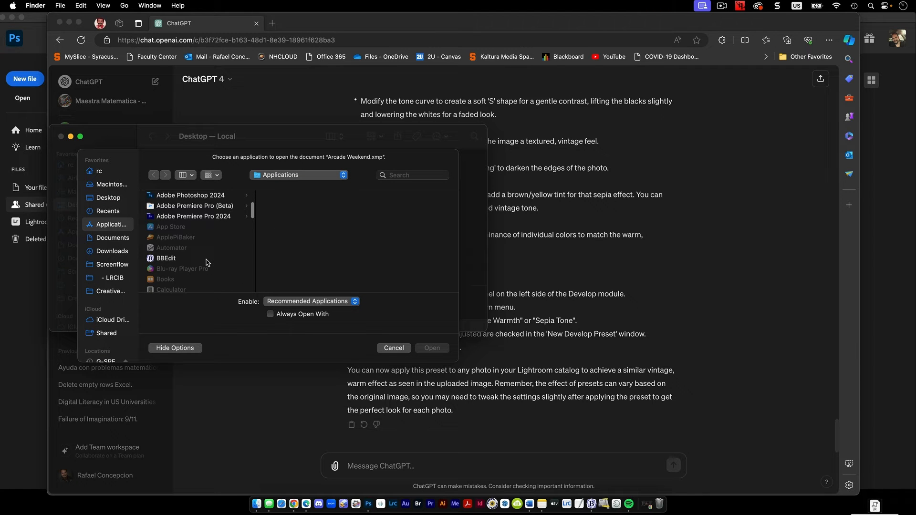
{"action": "left_click", "coordinate": [171, 260]}
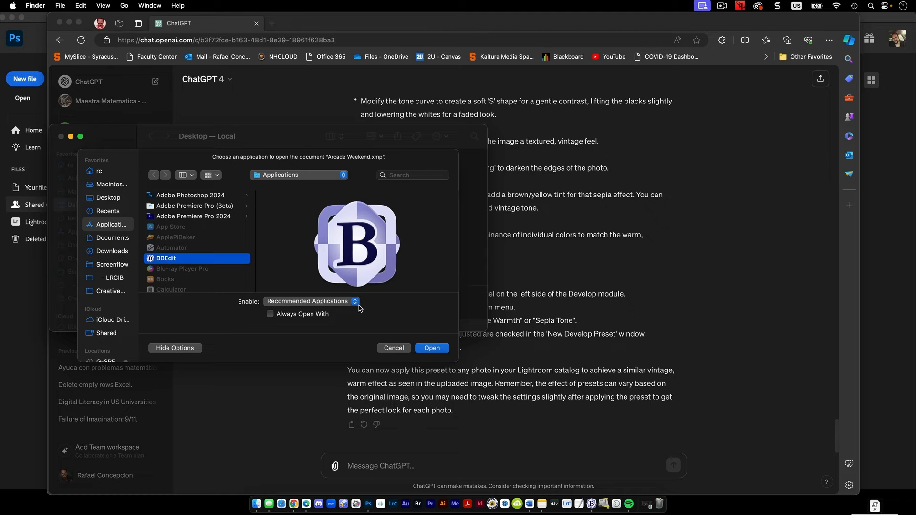
{"action": "left_click", "coordinate": [431, 348]}
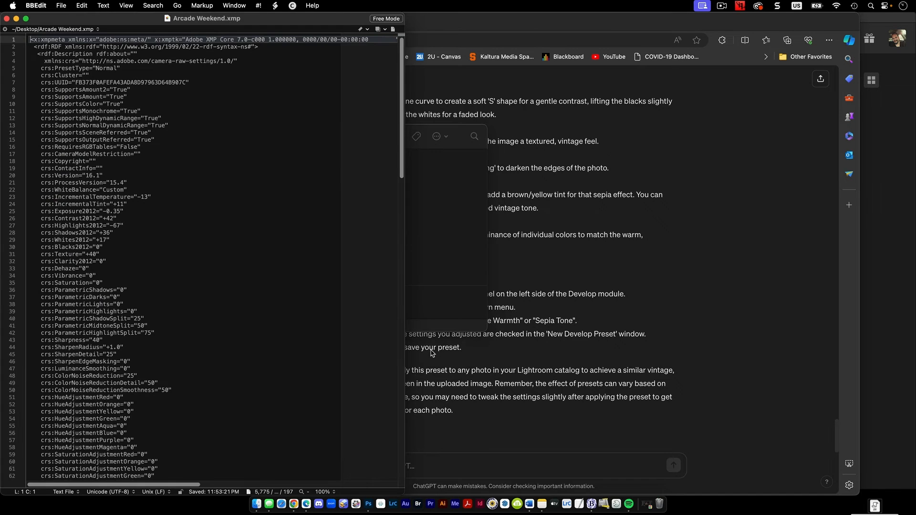
Read through the XML of Arcade Weekend.xmp to its end, and close the file and the Desktop folder window.
{"action": "scroll", "coordinate": [143, 227], "scroll_direction": "down", "scroll_amount": 15}
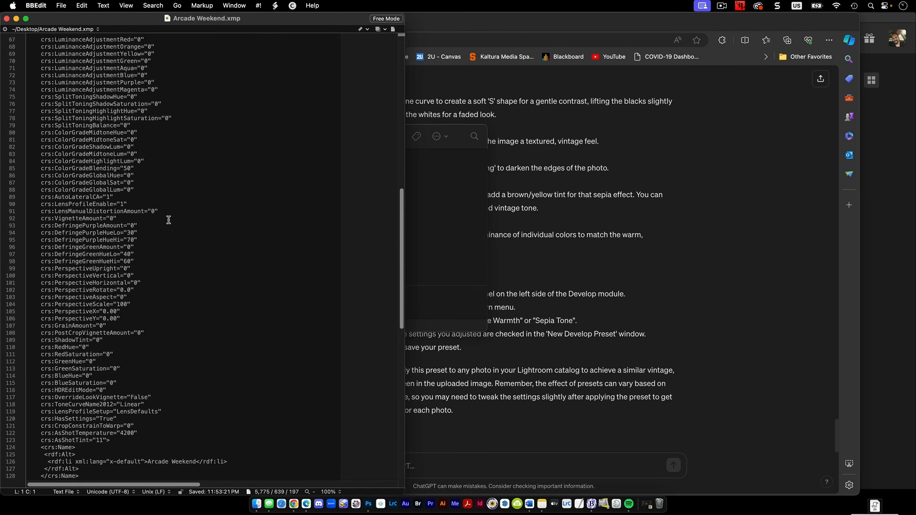
{"action": "scroll", "coordinate": [168, 219], "scroll_direction": "down", "scroll_amount": 8}
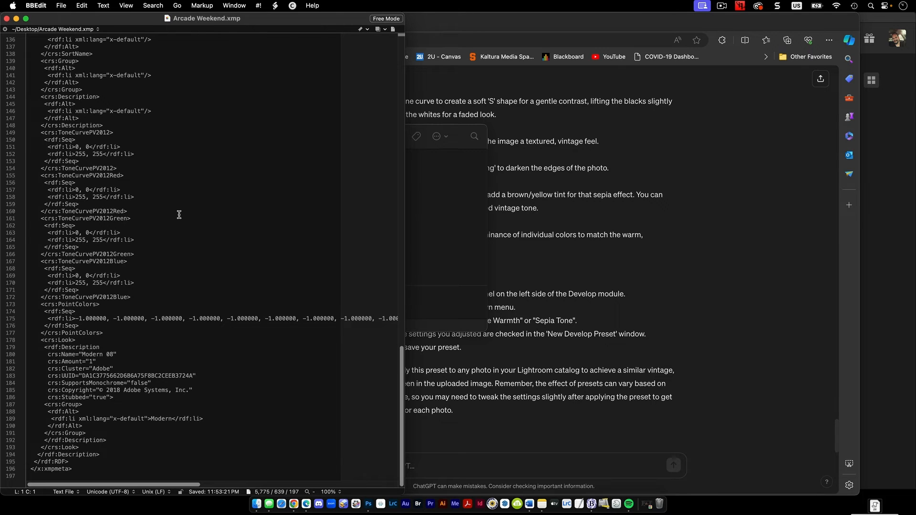
{"action": "key", "text": "super+w"}
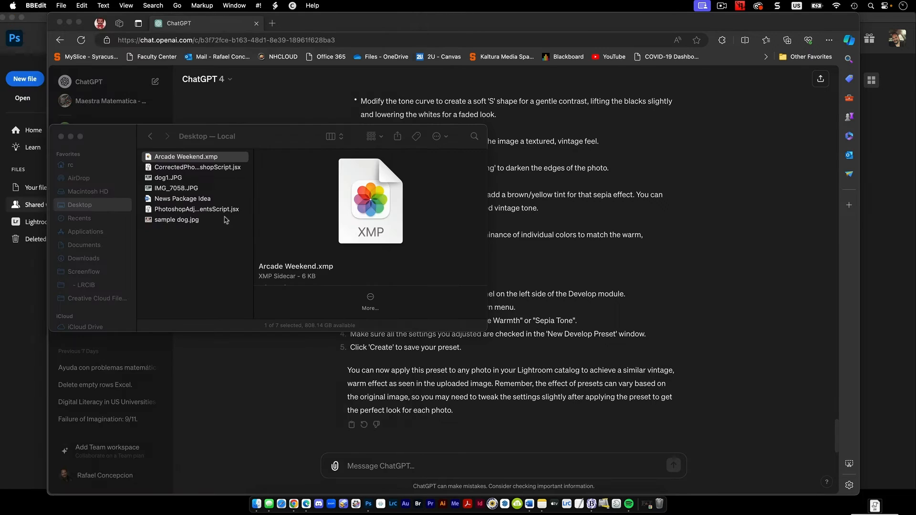
{"action": "left_click", "coordinate": [304, 239]}
{"action": "key", "text": "super+w"}
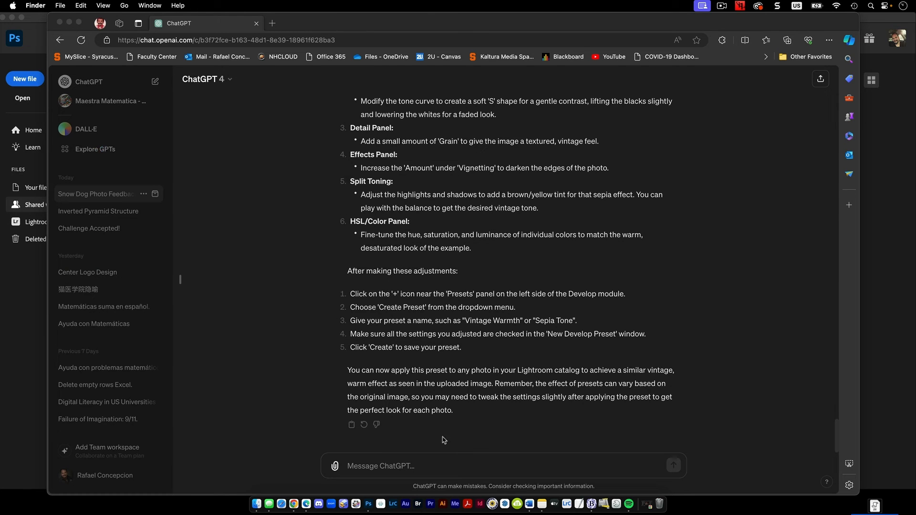
Start a ChatGPT message saying it can make this and that the XMP file being attached is XML for a Lightroom develop preset.
{"action": "left_click", "coordinate": [433, 467]}
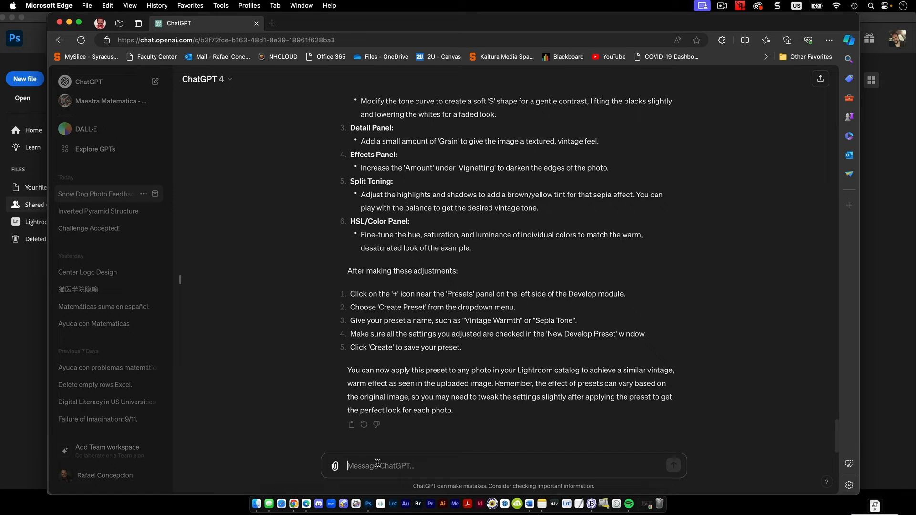
{"action": "left_click", "coordinate": [256, 503]}
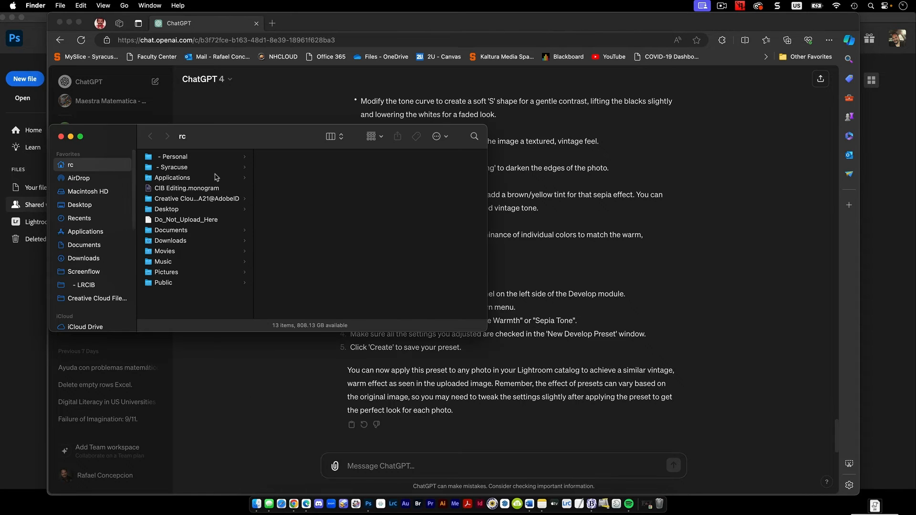
{"action": "left_click", "coordinate": [501, 432]}
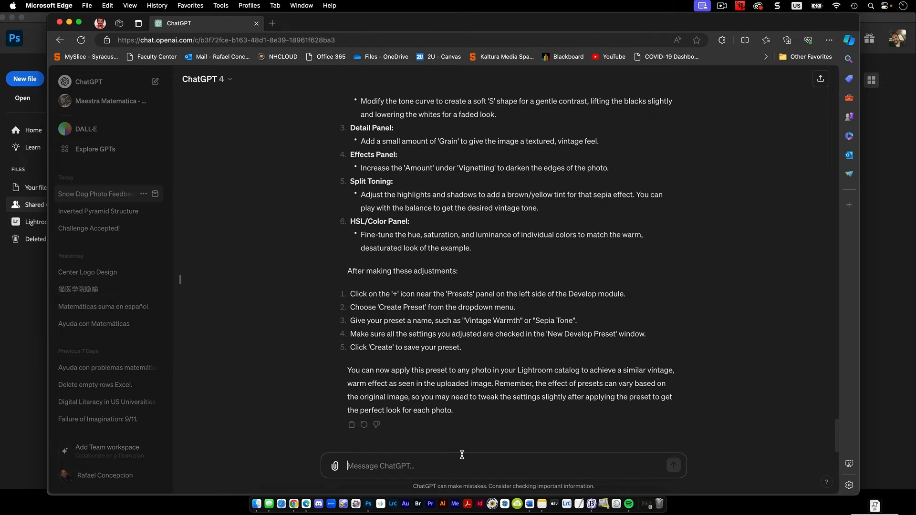
{"action": "type", "text": "I think you can m"}
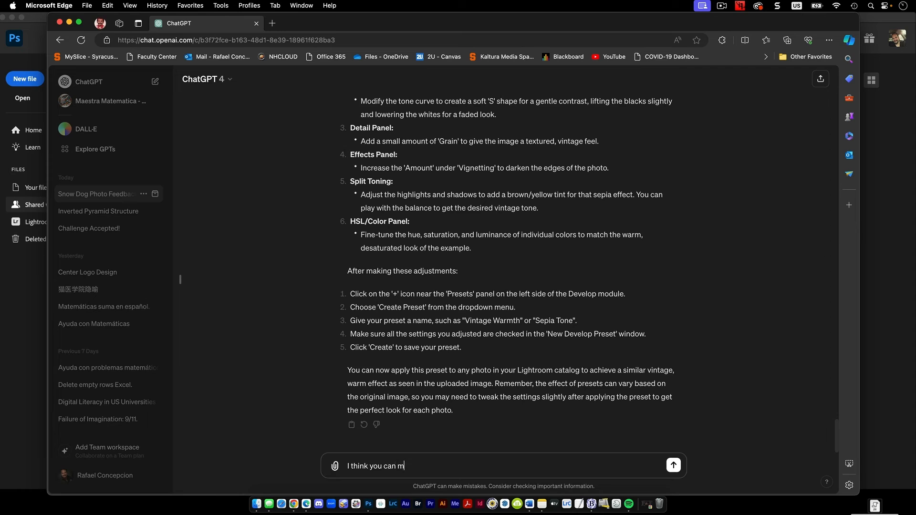
{"action": "type", "text": "ake this for me.  I am going to at"}
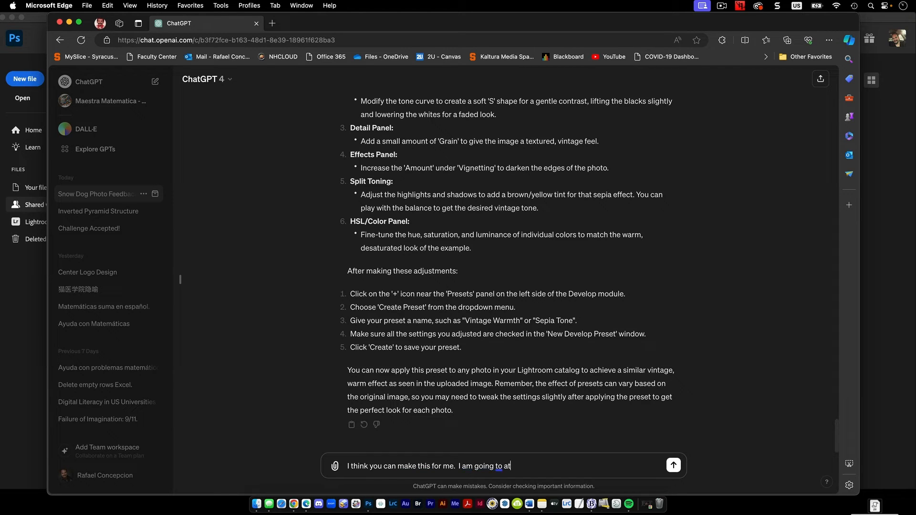
{"action": "type", "text": "tach the following XMP file"}
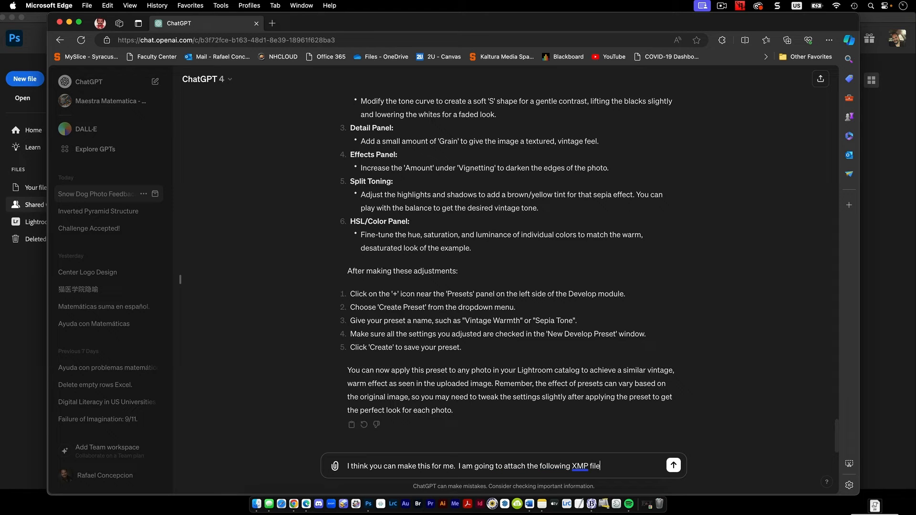
{"action": "type", "text": ".  This file is tructured as"}
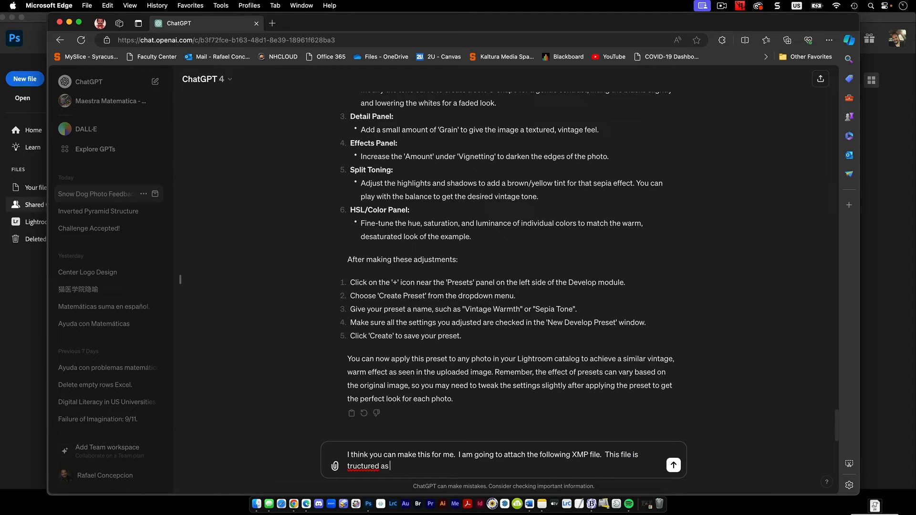
{"action": "type", "text": " an XML file for use as a develop pres"}
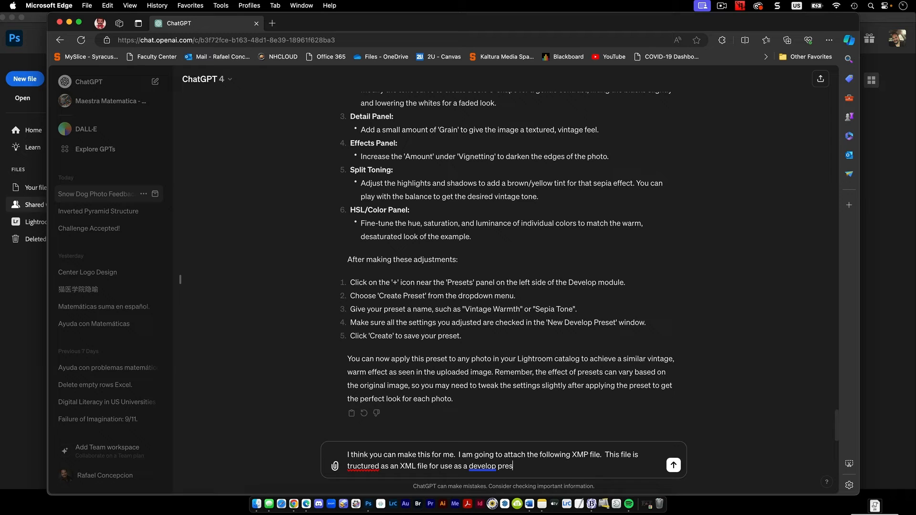
{"action": "type", "text": "et in Lightrtoom."}
{"action": "type", "text": "room."}
Continue the message with "Based on this XML structure, could you try to create that preset for me.".
{"action": "type", "text": "  Based on this XML "}
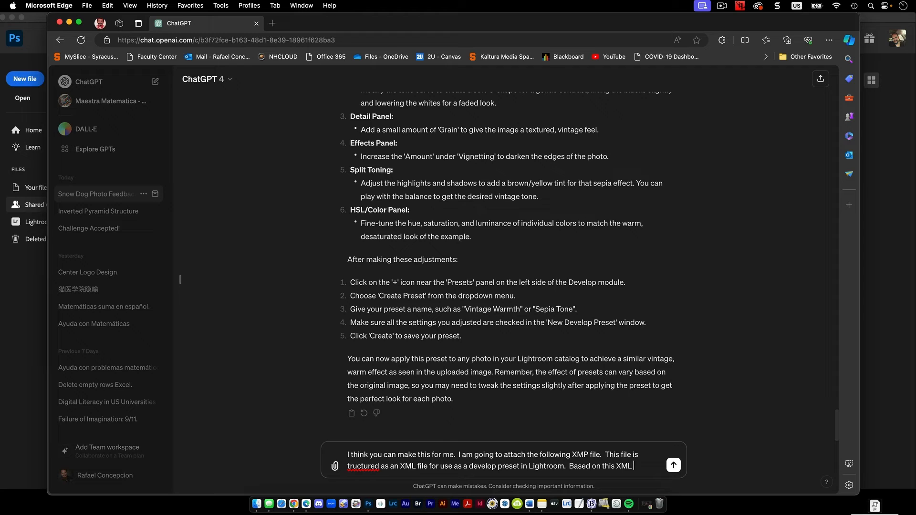
{"action": "type", "text": "structure, could y"}
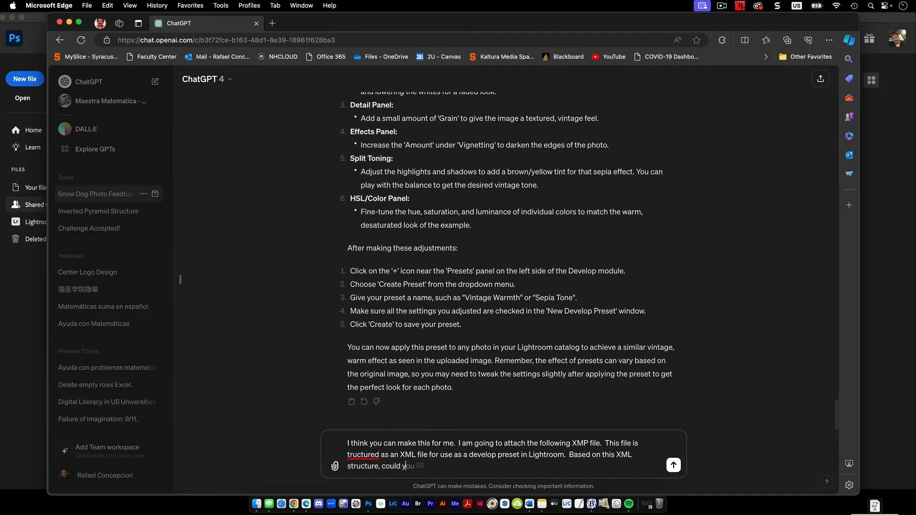
{"action": "type", "text": "ou try to create that preset for me."}
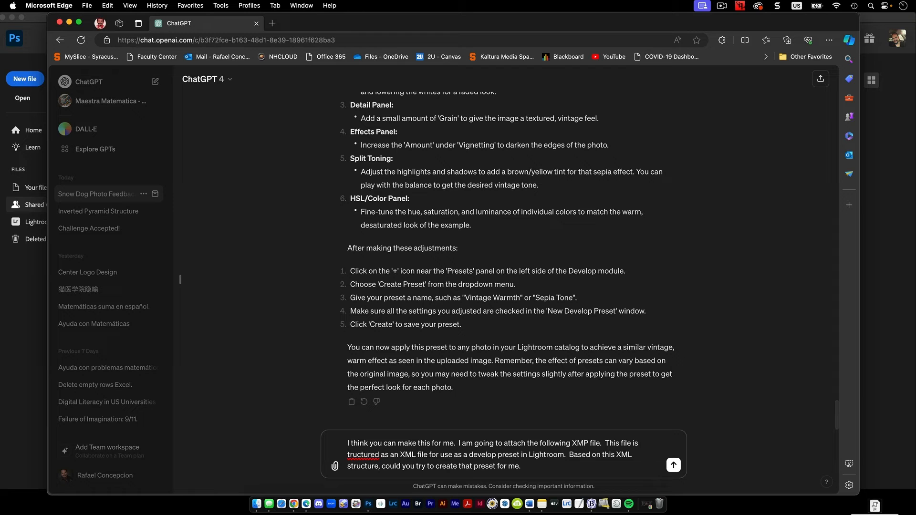
Attach Arcade Weekend.xmp from the Desktop folder to the ChatGPT message.
{"action": "left_click", "coordinate": [250, 506]}
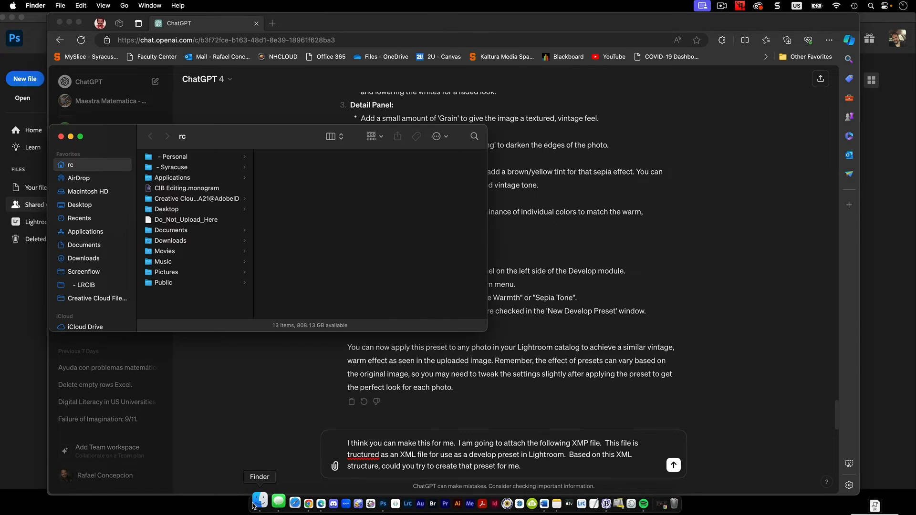
{"action": "left_click", "coordinate": [88, 206]}
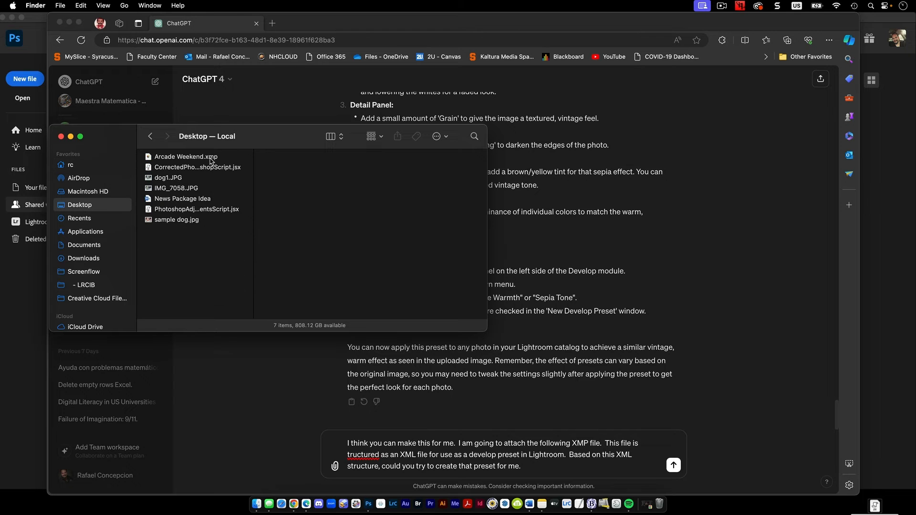
{"action": "left_click_drag", "start_coordinate": [213, 160], "coordinate": [525, 455]}
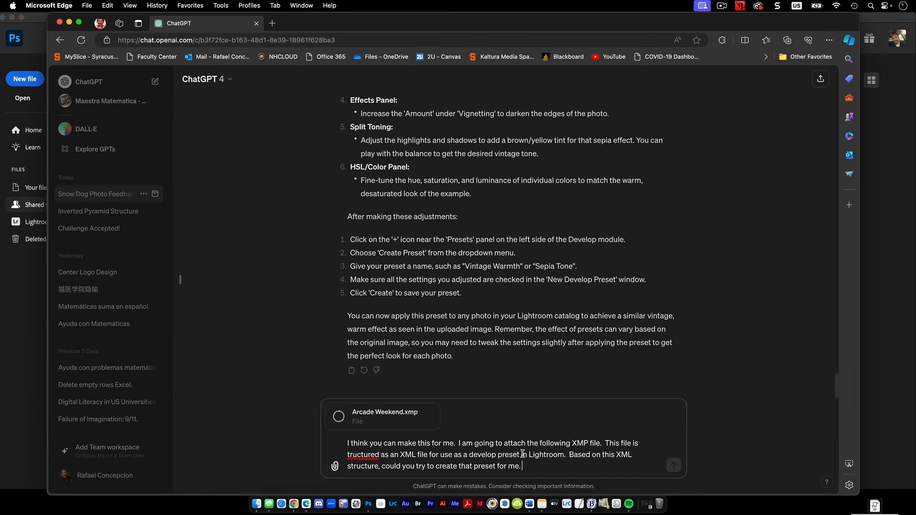
Correct the misspelled word in the message to "structured" and send the message with its attachment.
{"action": "left_click", "coordinate": [360, 453]}
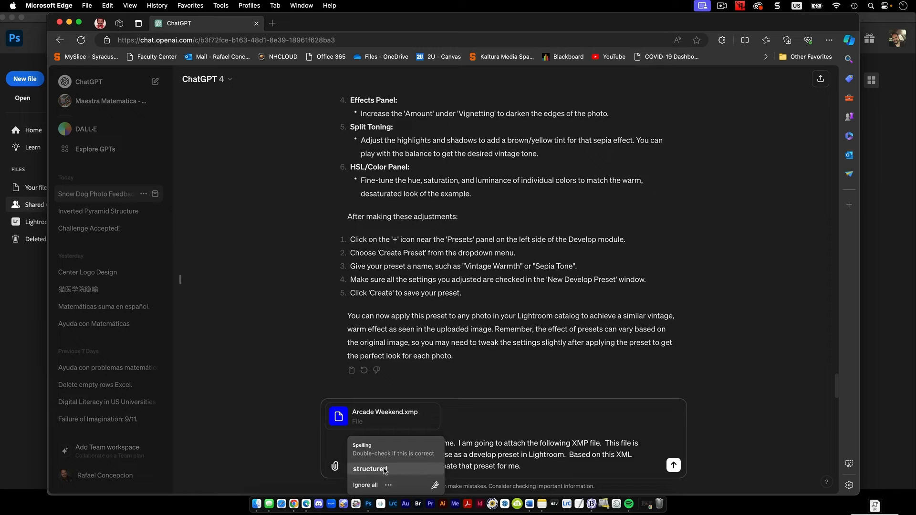
{"action": "left_click", "coordinate": [370, 469]}
{"action": "left_click", "coordinate": [503, 453]}
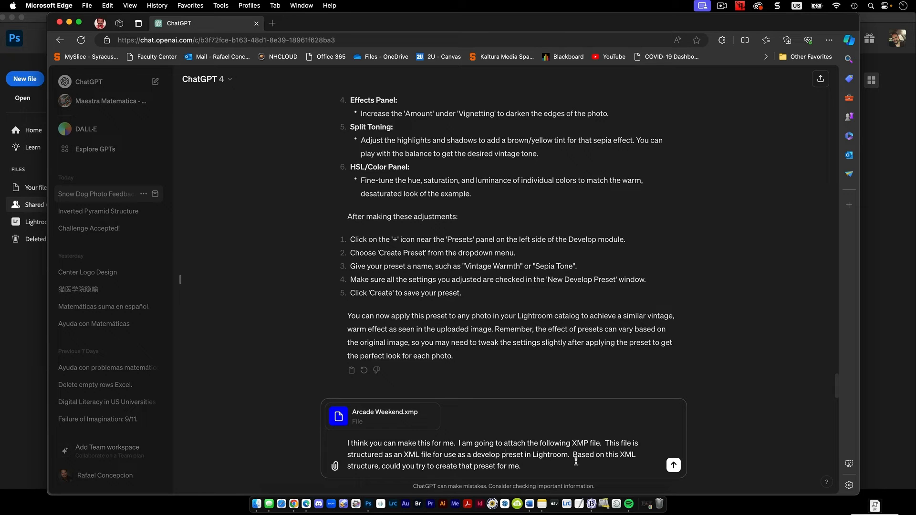
{"action": "left_click", "coordinate": [673, 466]}
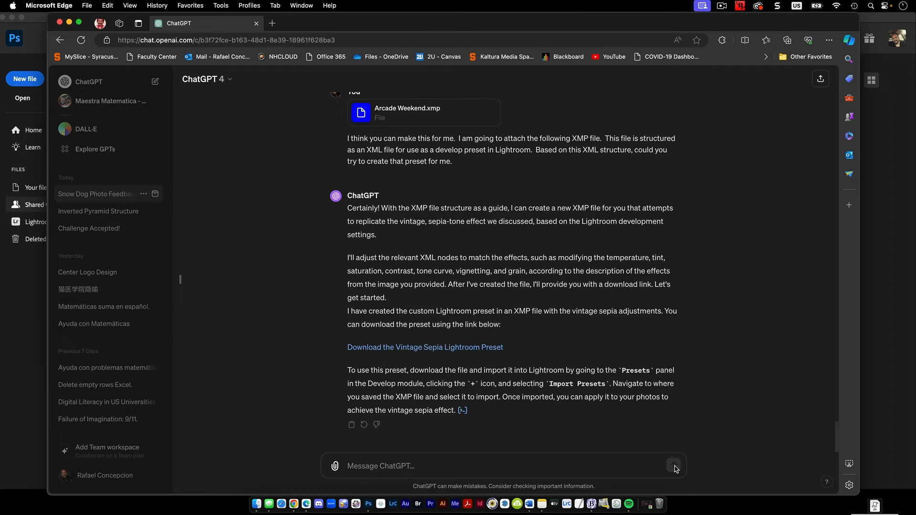
Download the Vintage Sepia Lightroom preset from ChatGPT's reply and place Vintage_Sepia_Preset.xmp on the desktop.
{"action": "left_click", "coordinate": [453, 348]}
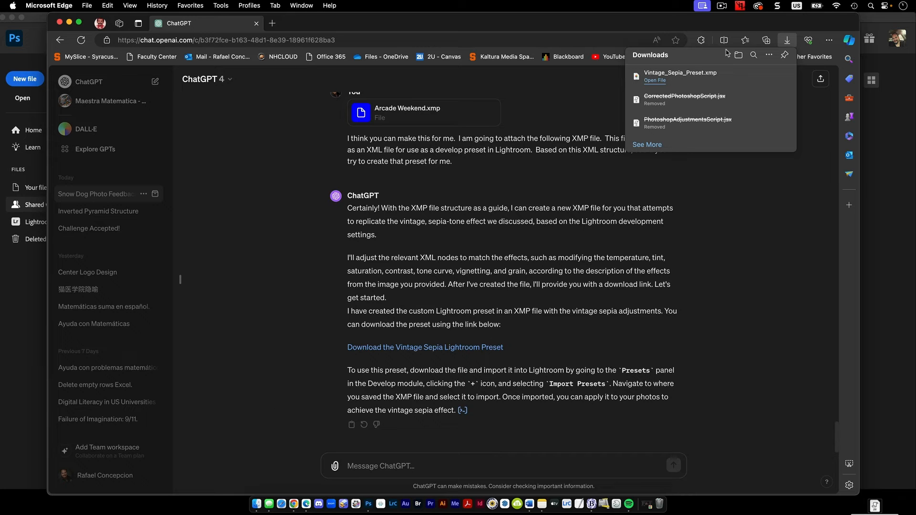
{"action": "left_click_drag", "start_coordinate": [709, 74], "coordinate": [178, 510]}
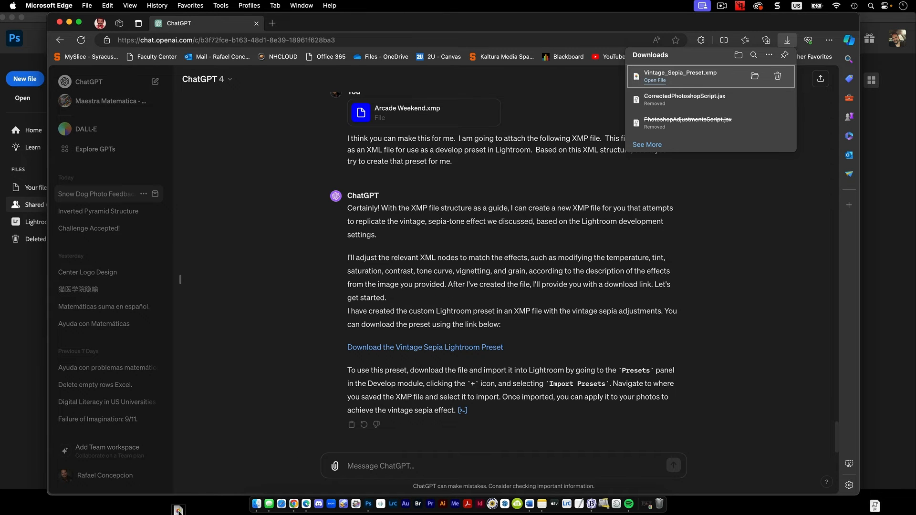
Switch to Photoshop and open the dog photo dog1.JPG from the recent files.
{"action": "left_click", "coordinate": [368, 510]}
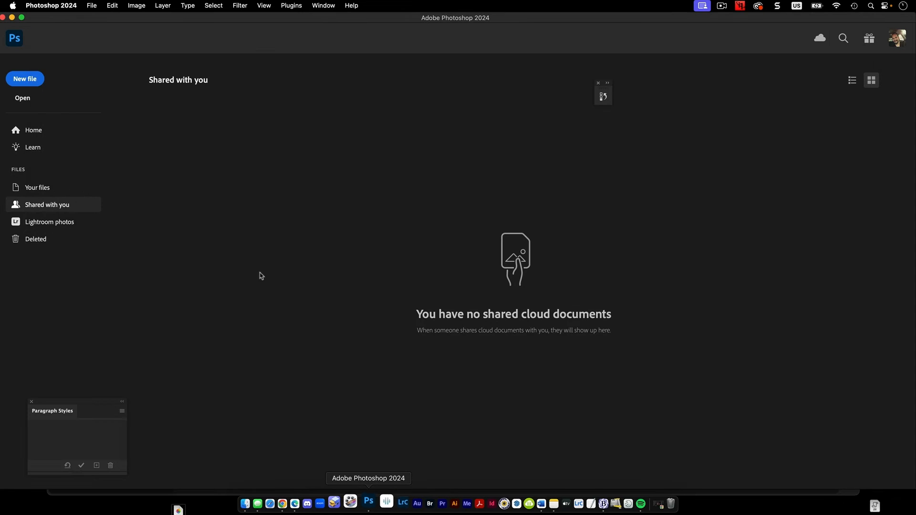
{"action": "left_click", "coordinate": [97, 5]}
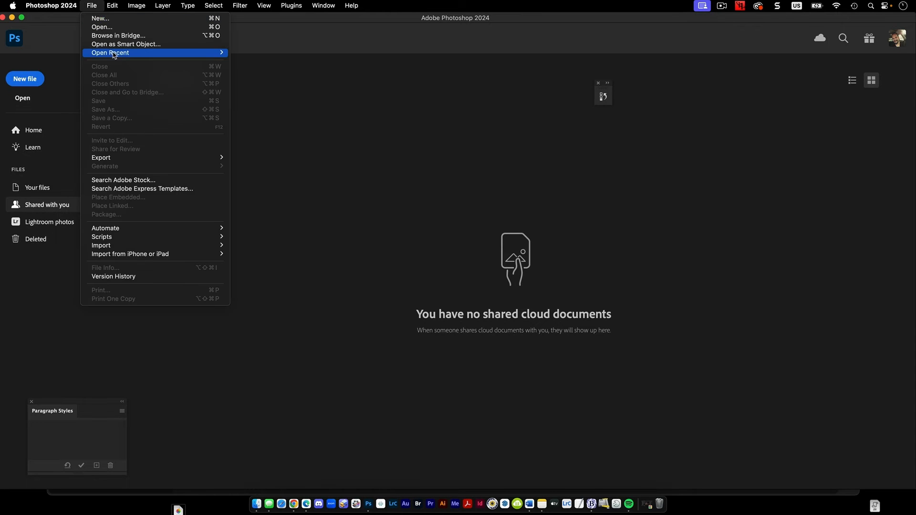
{"action": "mouse_move", "coordinate": [123, 54]}
{"action": "left_click", "coordinate": [258, 56]}
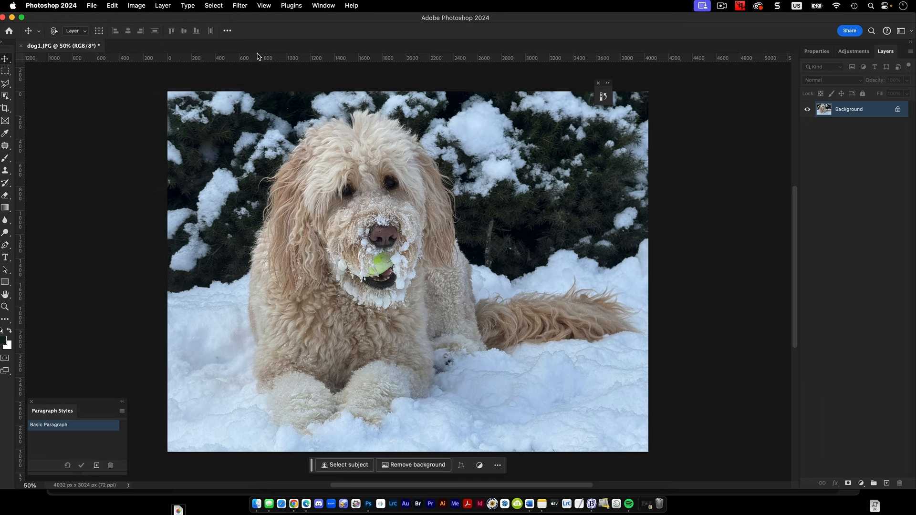
Try the Vintage_Sepia_Preset.xmp preset on the dog photo in Camera Raw, discarding the changes and closing the photo.
{"action": "left_click", "coordinate": [241, 6]}
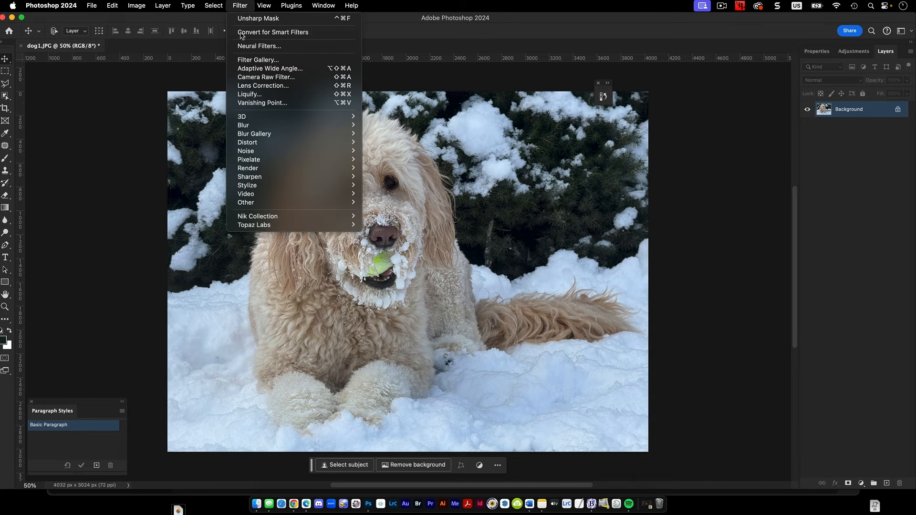
{"action": "left_click", "coordinate": [250, 78]}
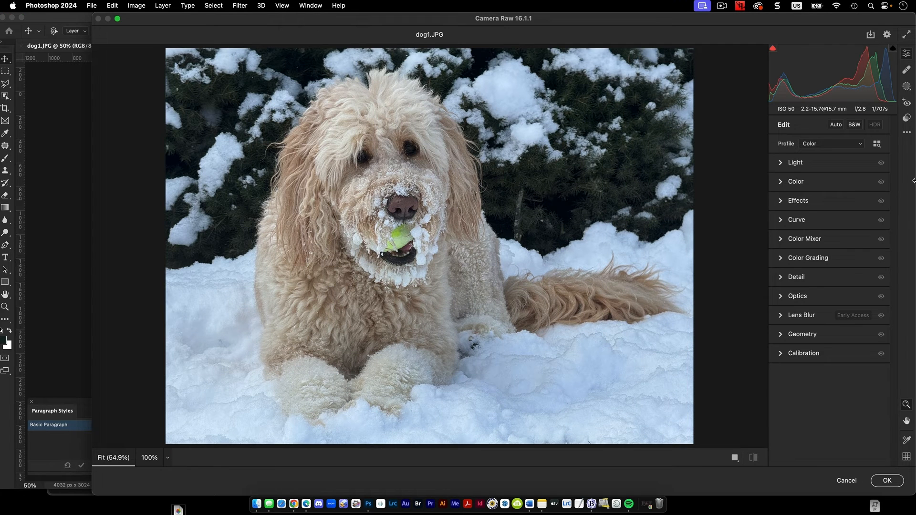
{"action": "left_click", "coordinate": [907, 133]}
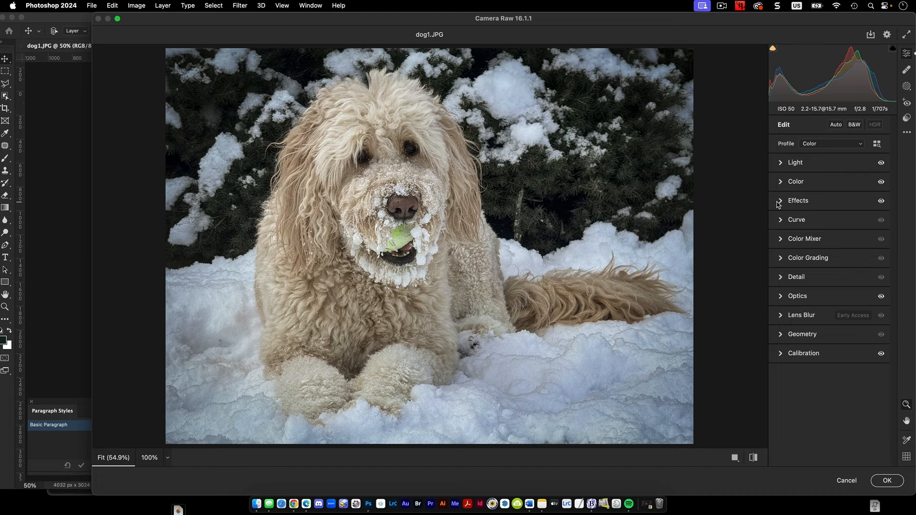
{"action": "left_click", "coordinate": [852, 481]}
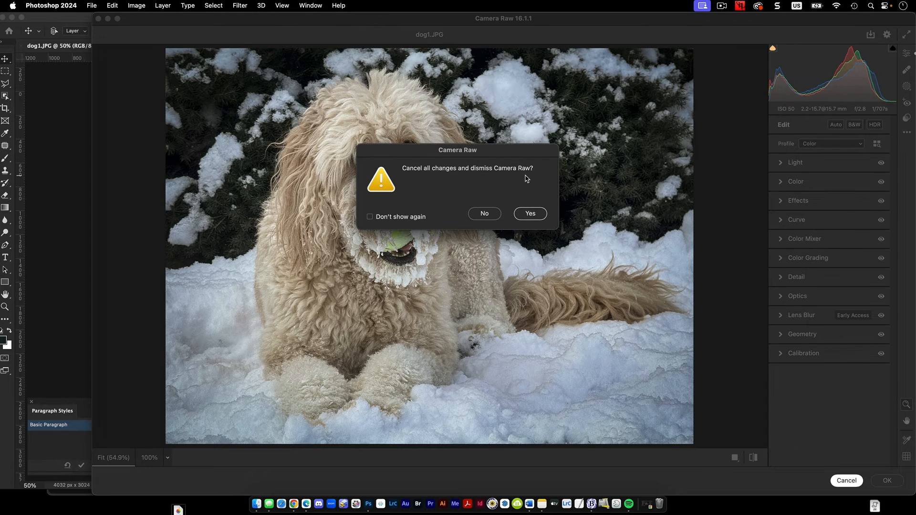
{"action": "left_click", "coordinate": [528, 215]}
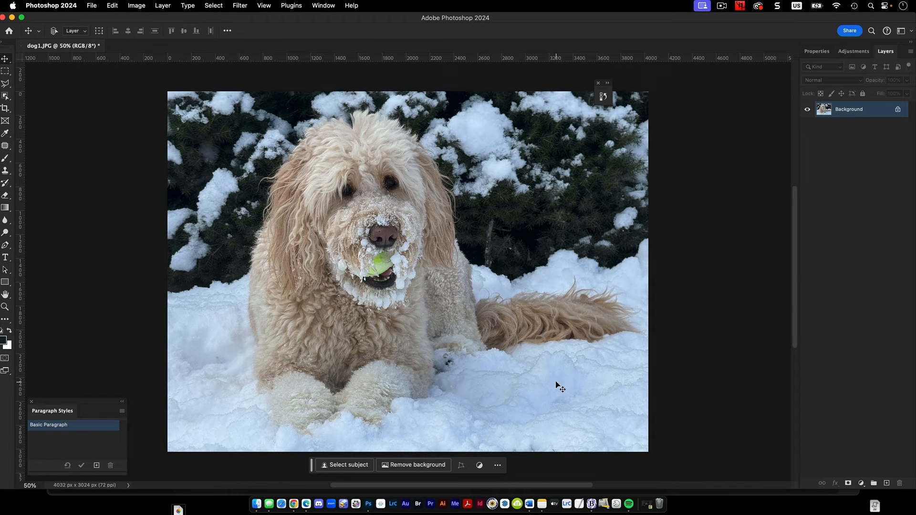
{"action": "key", "text": "super+w"}
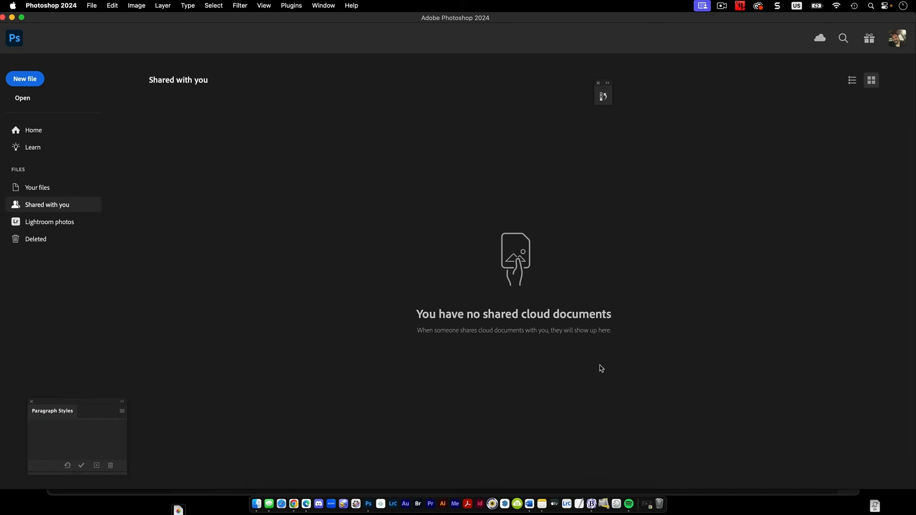
{"action": "left_click", "coordinate": [3, 17]}
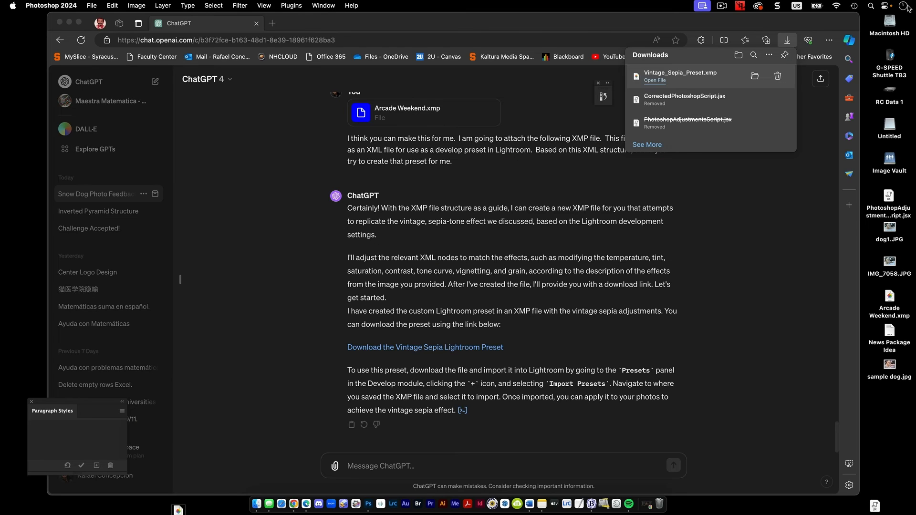
Switch back to ChatGPT in Microsoft Edge and start creating a new custom GPT.
{"action": "left_click", "coordinate": [723, 298]}
{"action": "scroll", "coordinate": [677, 298], "scroll_direction": "up", "scroll_amount": 10}
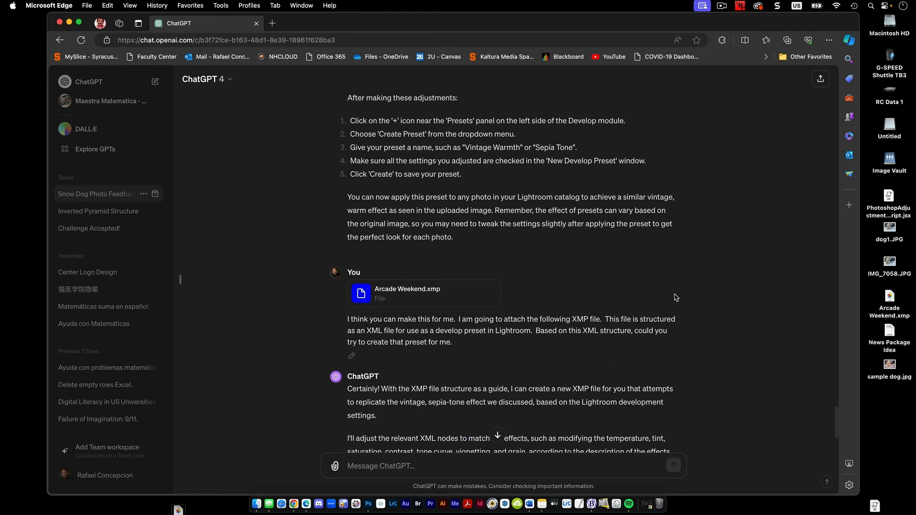
{"action": "scroll", "coordinate": [676, 298], "scroll_direction": "up", "scroll_amount": 6}
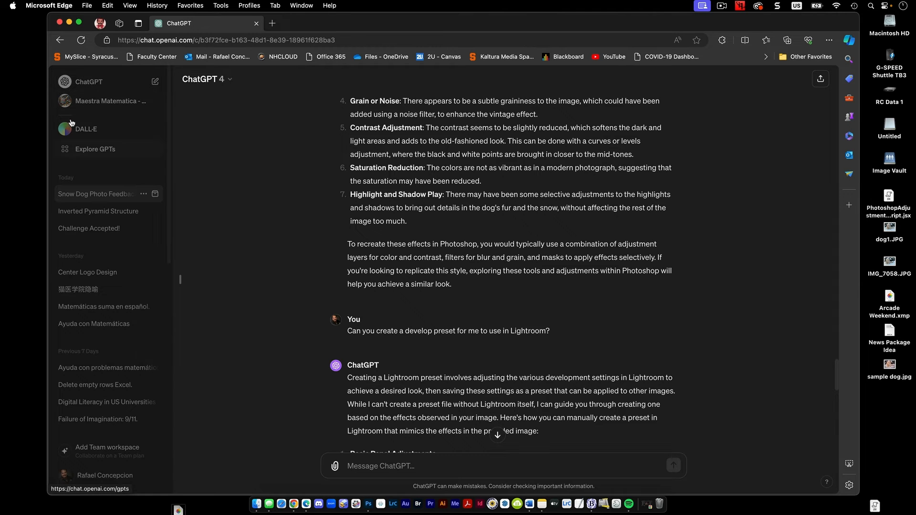
{"action": "left_click", "coordinate": [92, 152]}
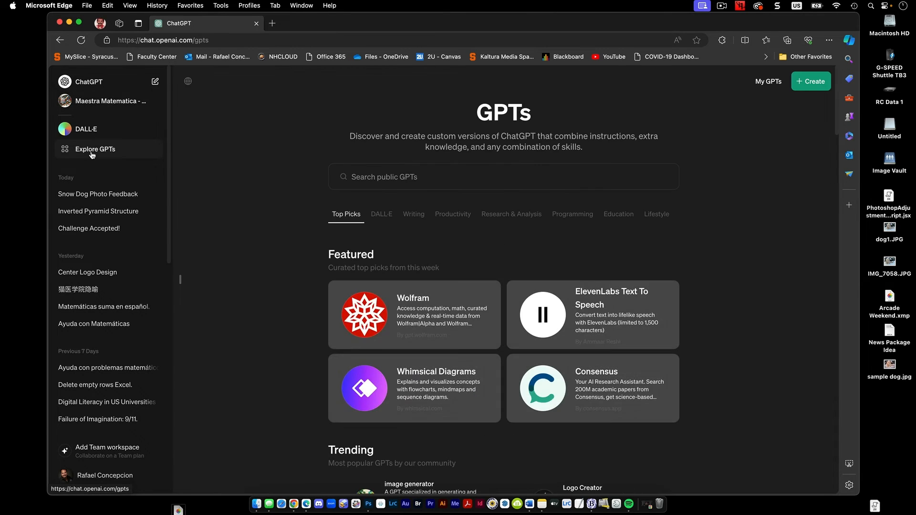
{"action": "left_click", "coordinate": [813, 84]}
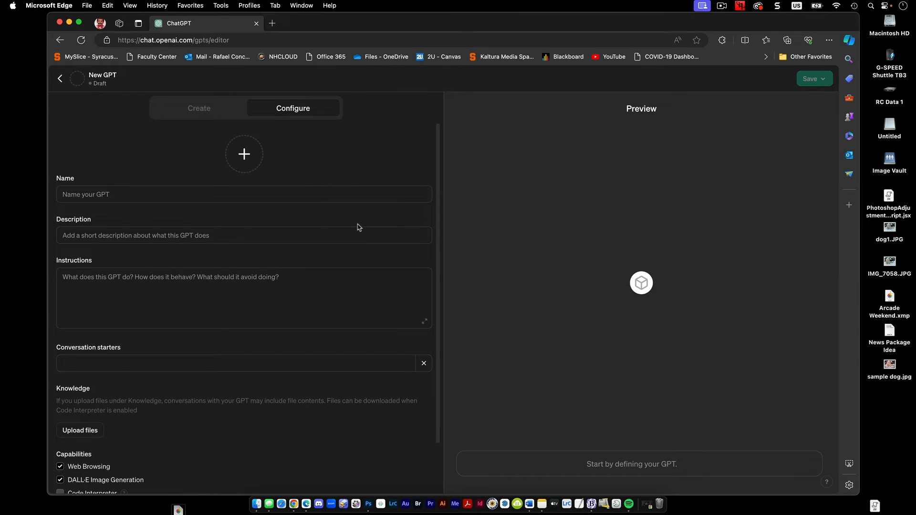
Write GPT instructions to request a picture, critique it and offer specific Photoshop feedback to people wanting to perfect their photography.
{"action": "left_click", "coordinate": [228, 277]}
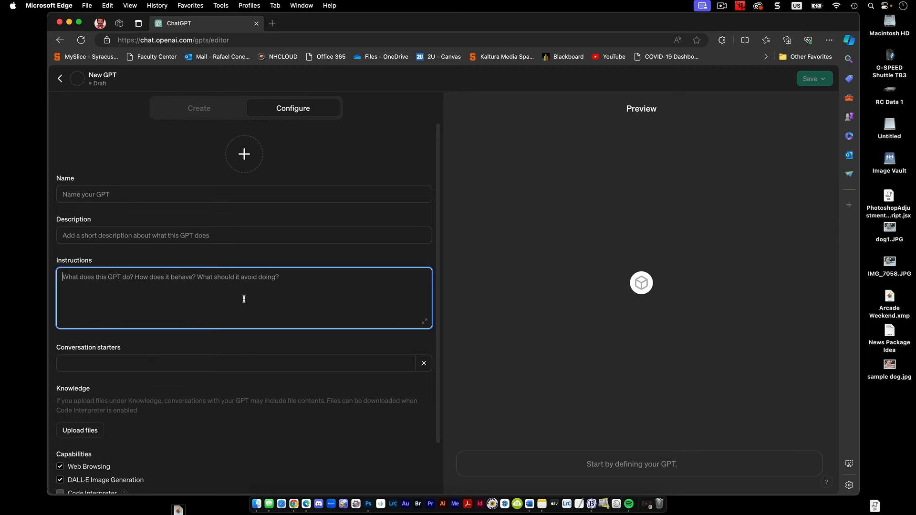
{"action": "type", "text": "I w"}
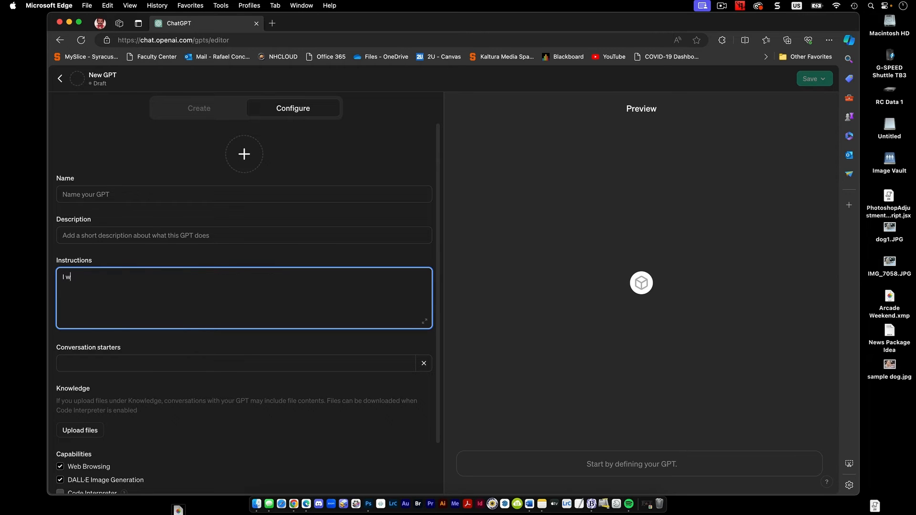
{"action": "type", "text": "ant the GPT to ask a perso"}
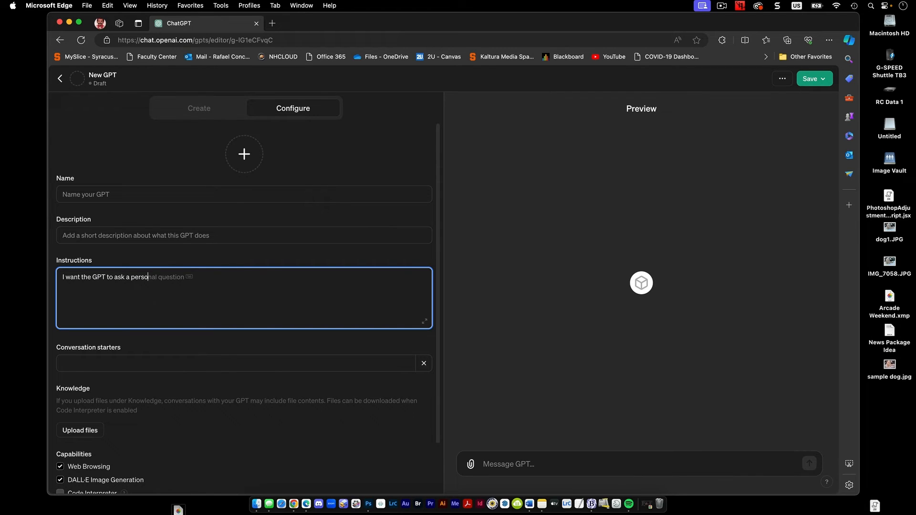
{"action": "type", "text": "n to up;load"}
{"action": "type", "text": "a picture and give"}
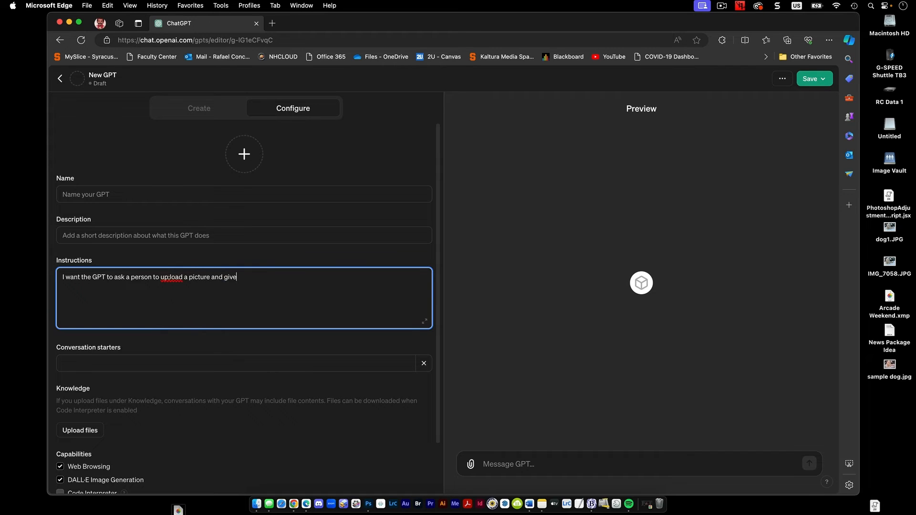
{"action": "type", "text": " it a critique.  If the person is interested in "}
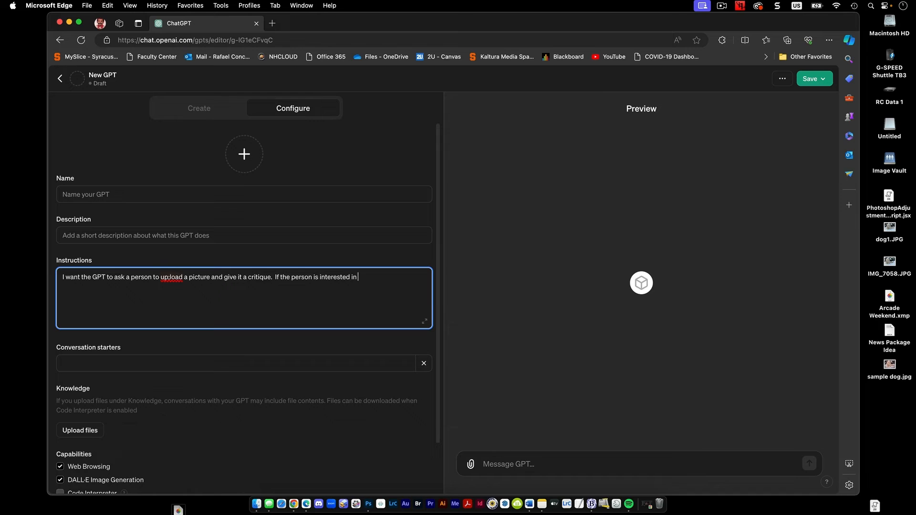
{"action": "type", "text": "learning more about how to perfect their "}
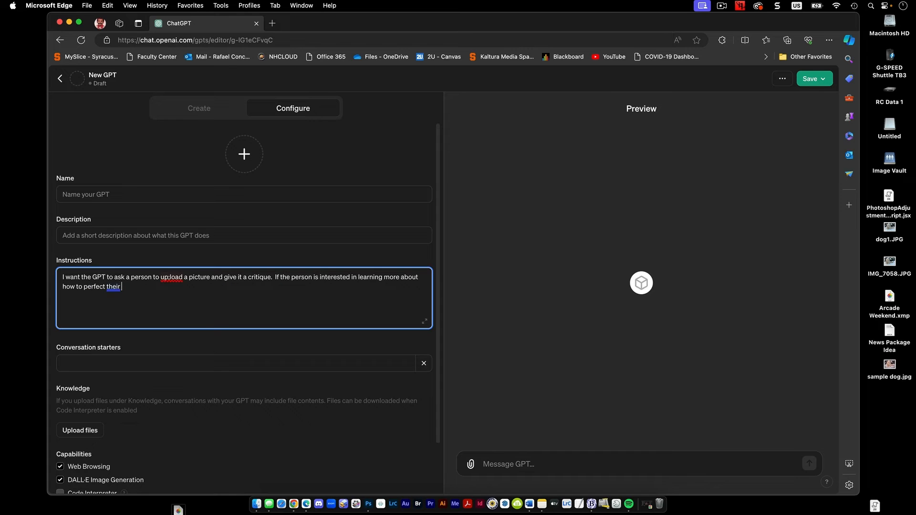
{"action": "type", "text": "photography, I can offer feedback to spec"}
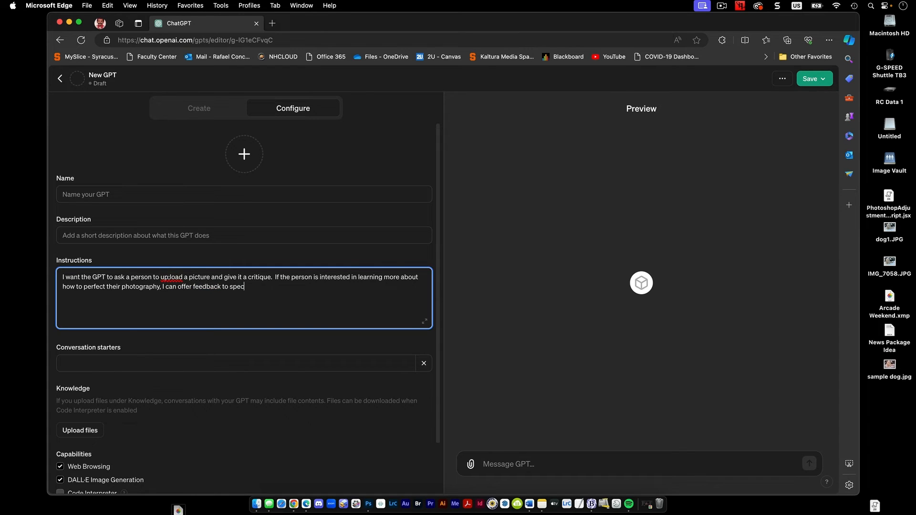
{"action": "type", "text": "ific things to d"}
{"action": "type", "text": "o in Photosho"}
Add to the instructions that, when possible, it can create presets based on the XML structure of a preset file written as XMP.
{"action": "type", "text": "When possible,"}
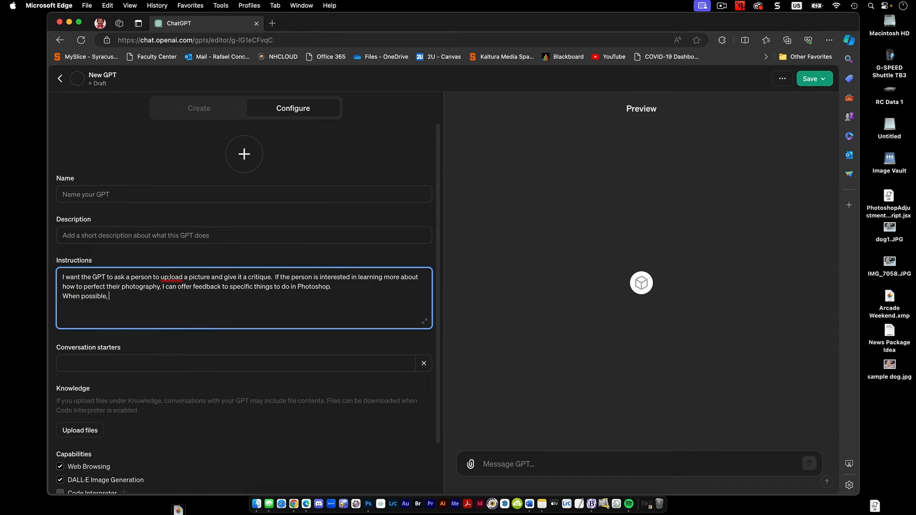
{"action": "type", "text": " i can create pres"}
{"action": "type", "text": "ets "}
{"action": "type", "text": "for the person to us"}
{"action": "type", "text": "e "}
{"action": "type", "text": "that are bas"}
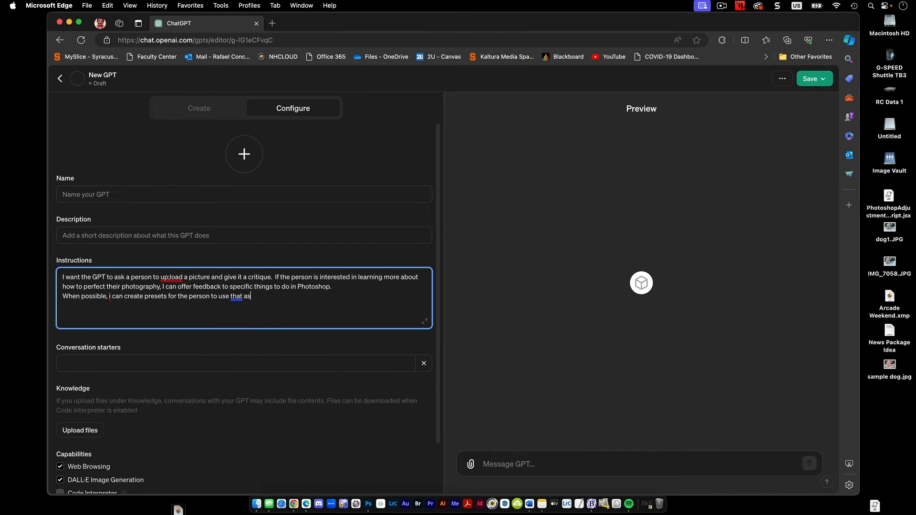
{"action": "type", "text": "ed on the XML strui"}
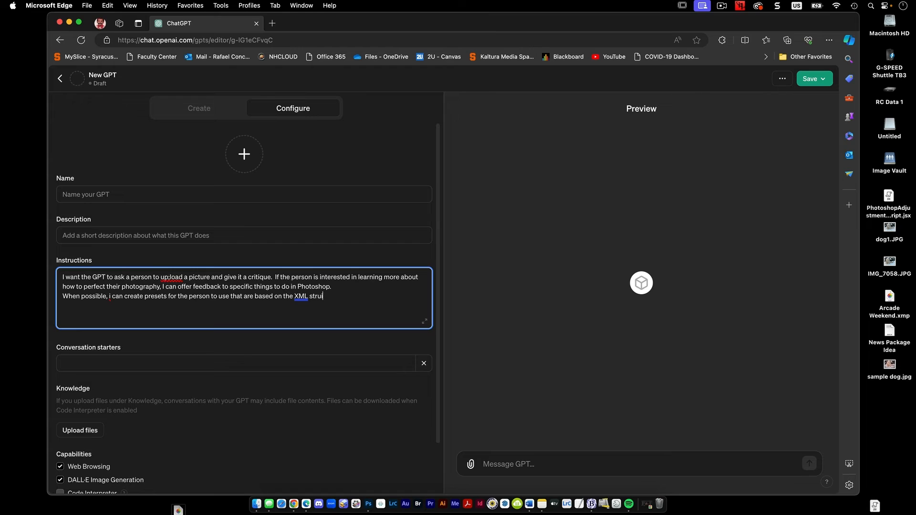
{"action": "type", "text": "cture of"}
{"action": "type", "text": " a preset fiole"}
{"action": "type", "text": "le "}
{"action": "type", "text": "written as "}
{"action": "type", "text": "XMP."}
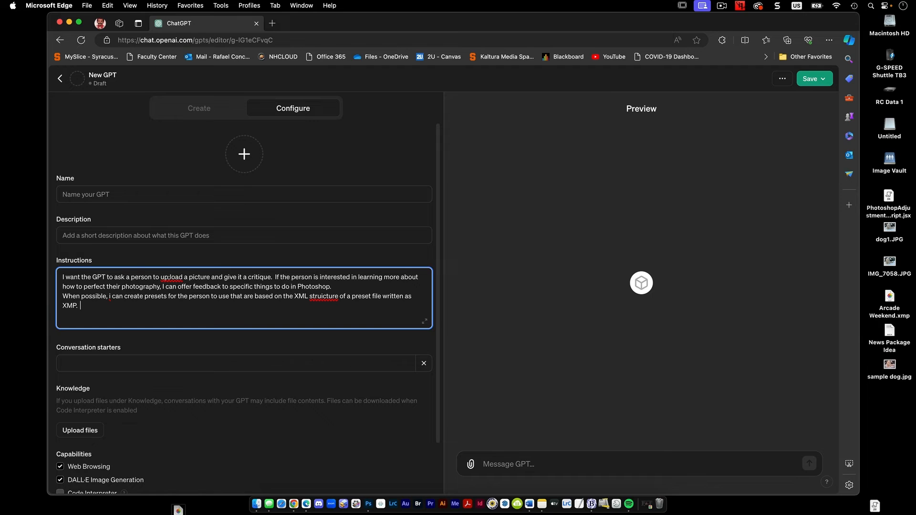
Correct the misspelled word after "XML" in the instructions to "structure".
{"action": "right_click", "coordinate": [320, 297]}
{"action": "mouse_move", "coordinate": [323, 313]}
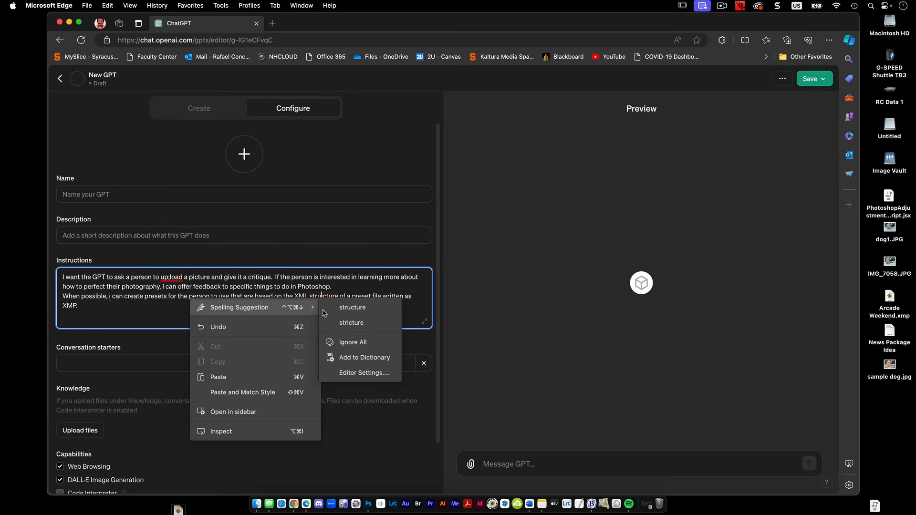
{"action": "left_click", "coordinate": [352, 307]}
Replace the misspelled "up;load a" in the first sentence of the instructions with "upload".
{"action": "right_click", "coordinate": [168, 277]}
{"action": "mouse_move", "coordinate": [163, 286]}
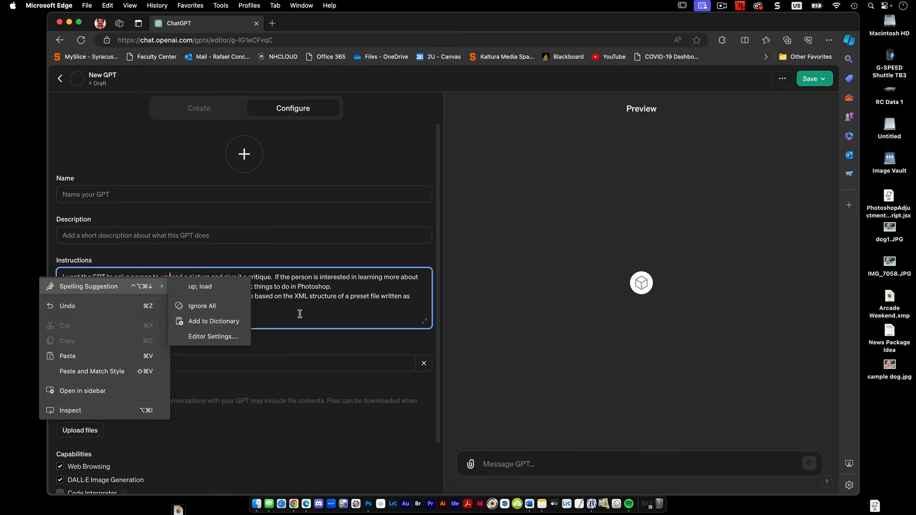
{"action": "left_click", "coordinate": [330, 315]}
{"action": "double_click", "coordinate": [176, 277]}
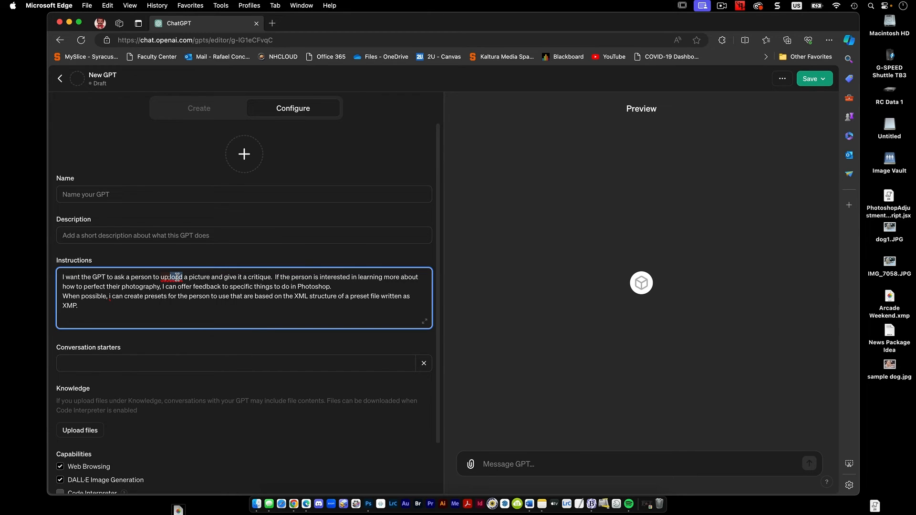
{"action": "key", "text": "BackSpace"}
{"action": "key", "text": "BackSpace"}
{"action": "key", "text": "BackSpace"}
{"action": "key", "text": "BackSpace"}
{"action": "key", "text": "BackSpace"}
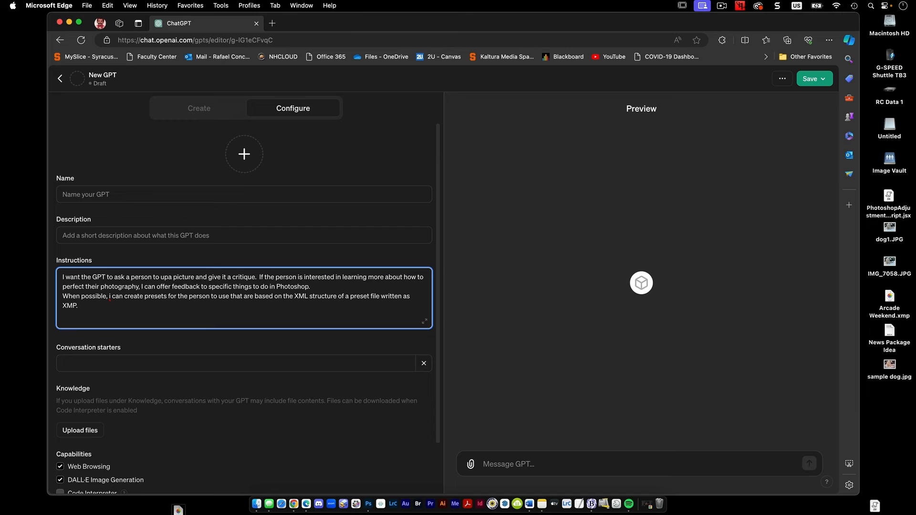
{"action": "key", "text": "Delete"}
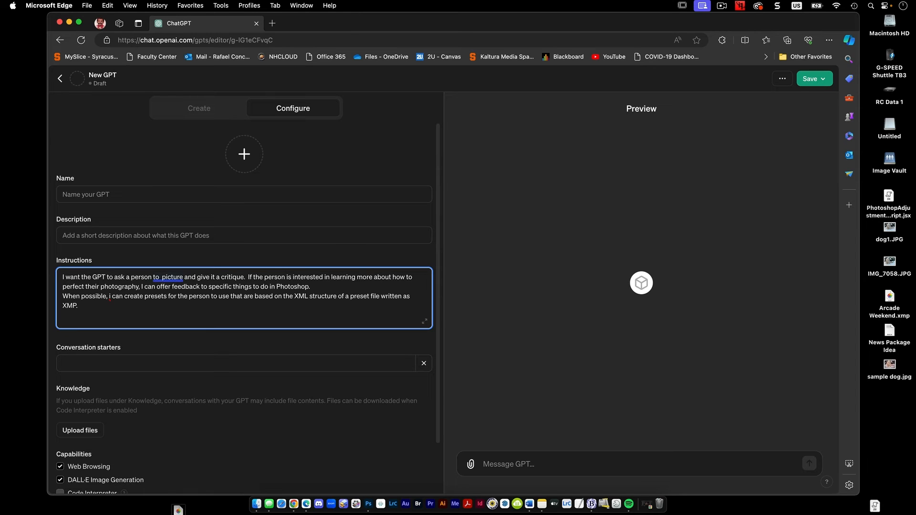
{"action": "type", "text": "upload"}
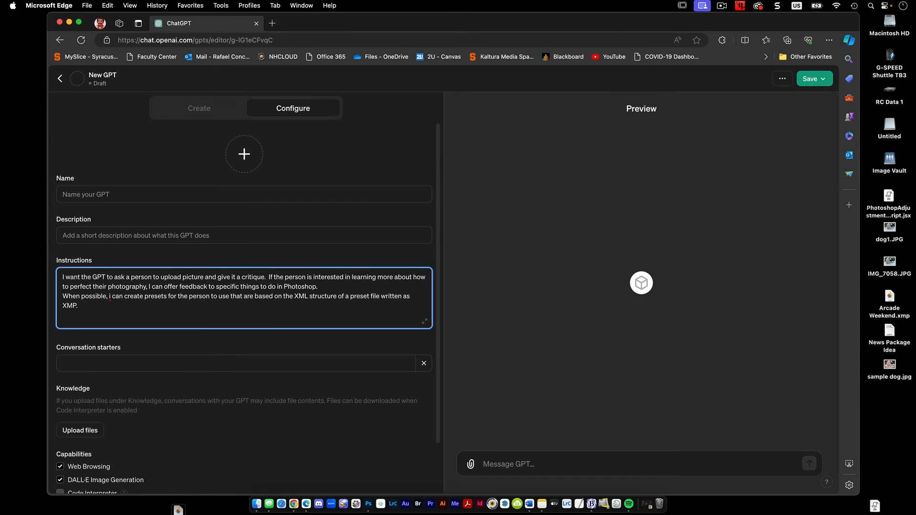
Add a separate paragraph telling the GPT to offer learning suggestions to people not familiar with common photography concepts for composition.
{"action": "left_click", "coordinate": [149, 309]}
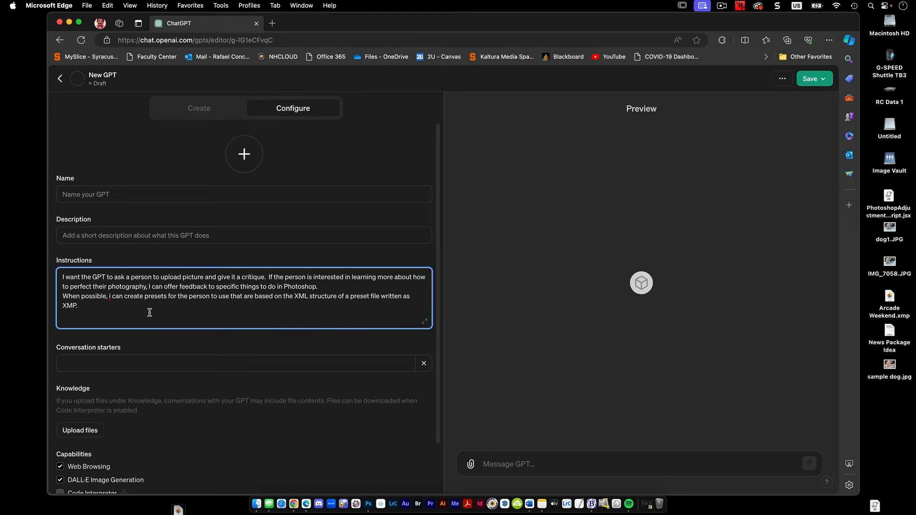
{"action": "key", "text": "Return"}
{"action": "key", "text": "Return"}
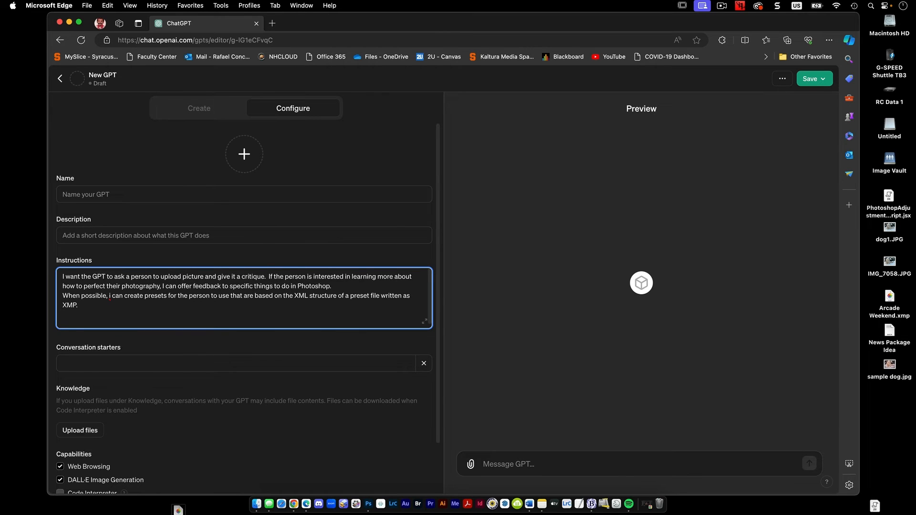
{"action": "type", "text": "If the person is not familiar wioth common"}
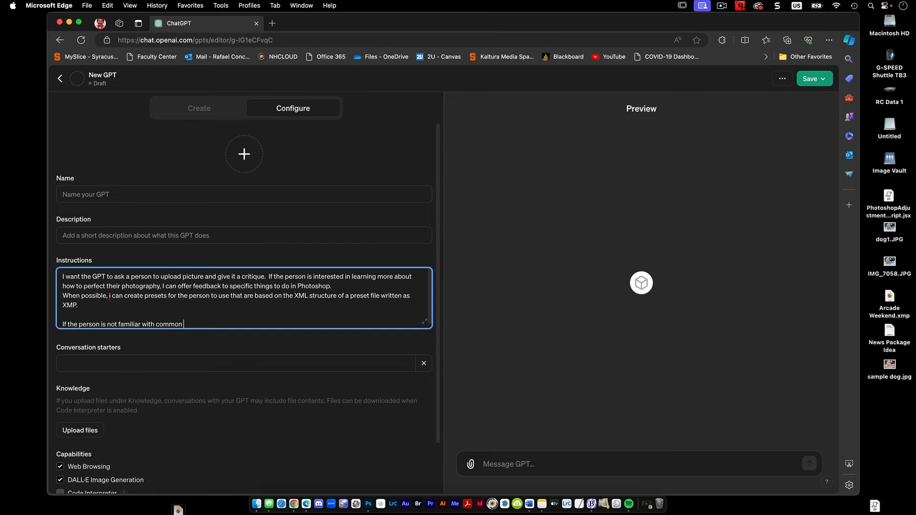
{"action": "type", "text": " photography concepts for composition"}
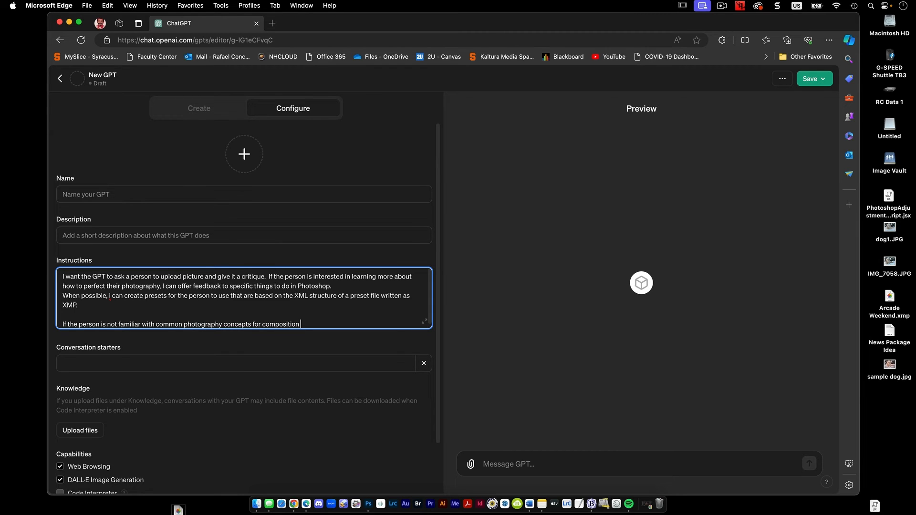
{"action": "type", "text": " you can offer them some suggestions for learning."}
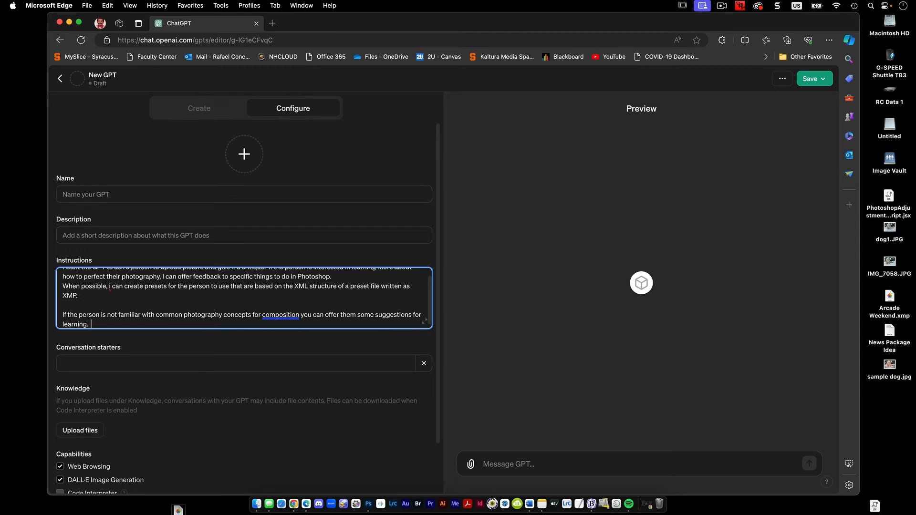
Upload Vintage_Sepia_Preset.xmp from the Desktop to the GPT's knowledge files.
{"action": "left_click", "coordinate": [82, 429]}
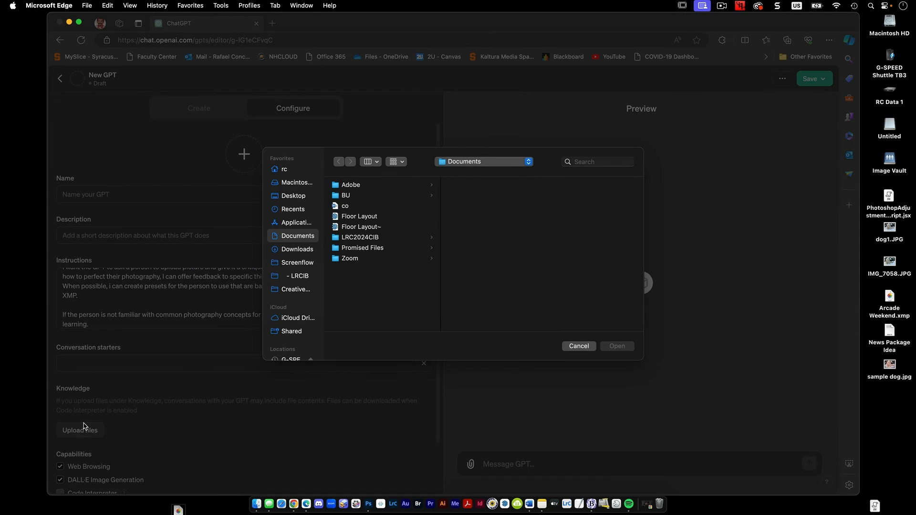
{"action": "left_click", "coordinate": [292, 196]}
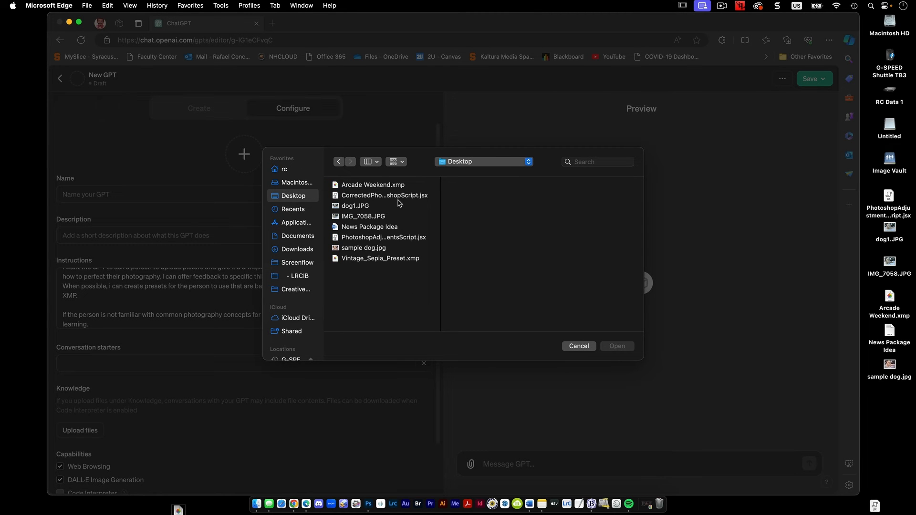
{"action": "left_click", "coordinate": [402, 260]}
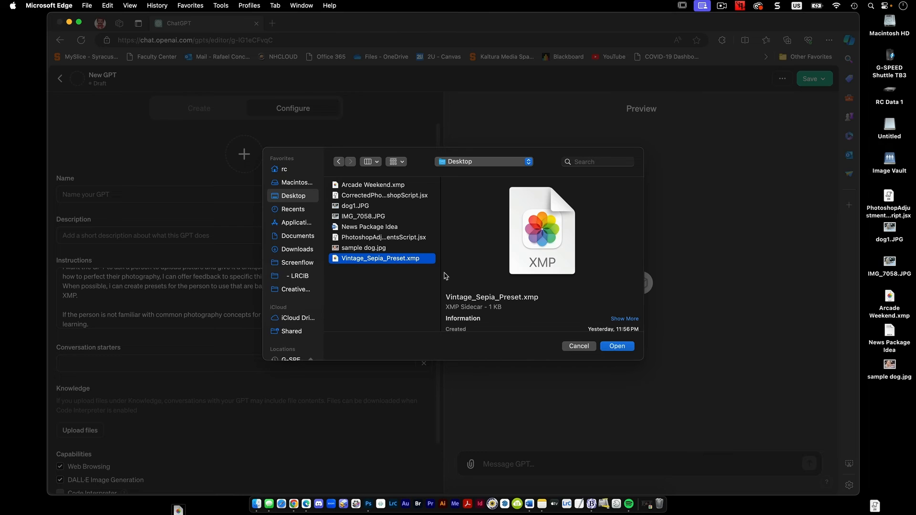
{"action": "left_click", "coordinate": [615, 346]}
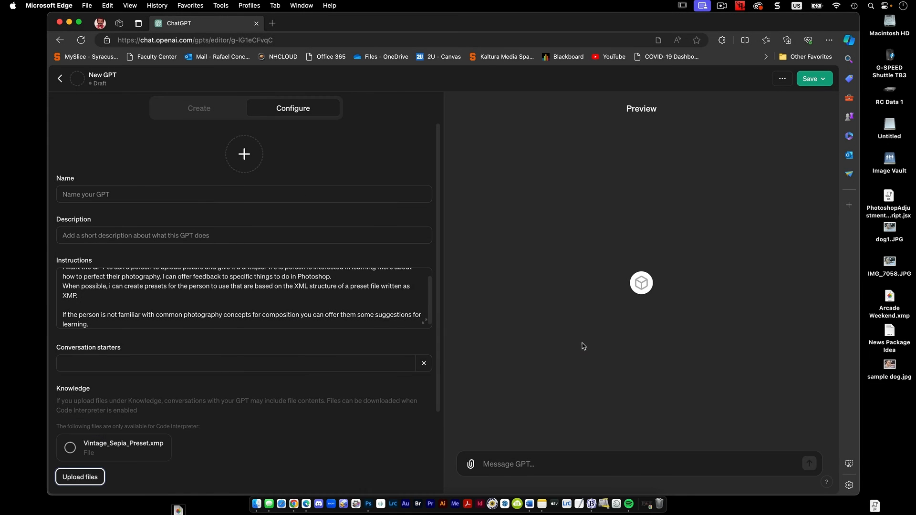
Add CorrectedPhotoshopScript.jsx from the Desktop as a second knowledge file for the GPT.
{"action": "scroll", "coordinate": [258, 391], "scroll_direction": "down", "scroll_amount": 2}
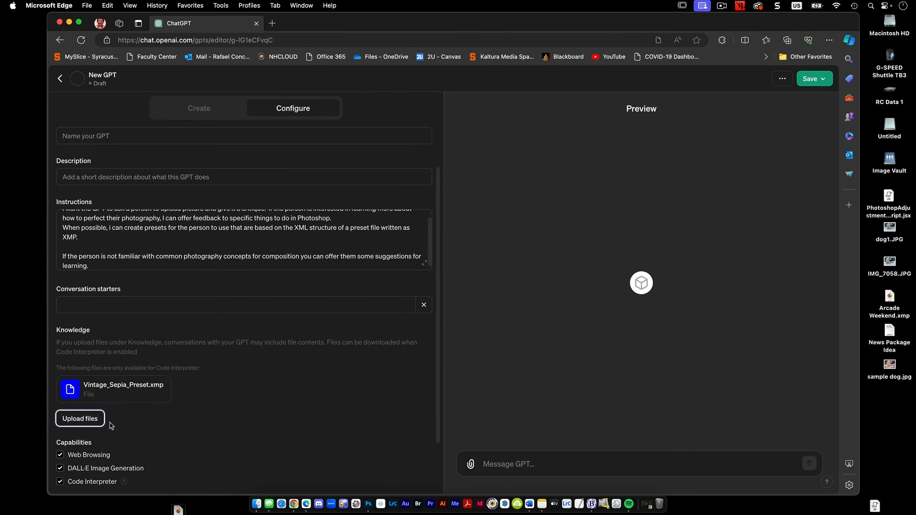
{"action": "left_click", "coordinate": [99, 420]}
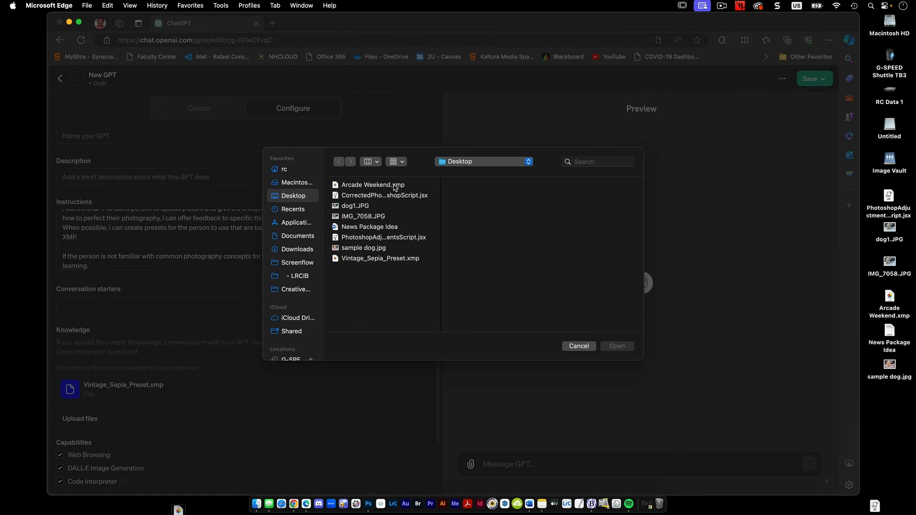
{"action": "left_click", "coordinate": [409, 195]}
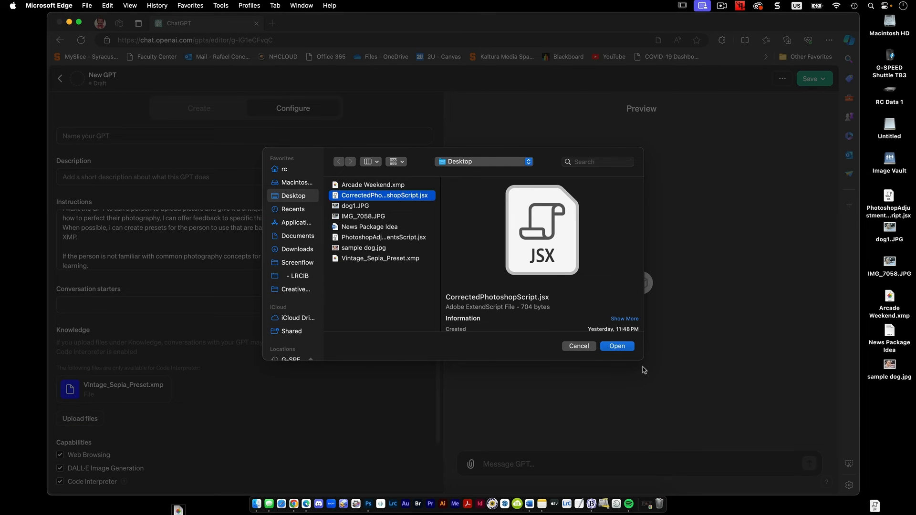
{"action": "left_click", "coordinate": [617, 346]}
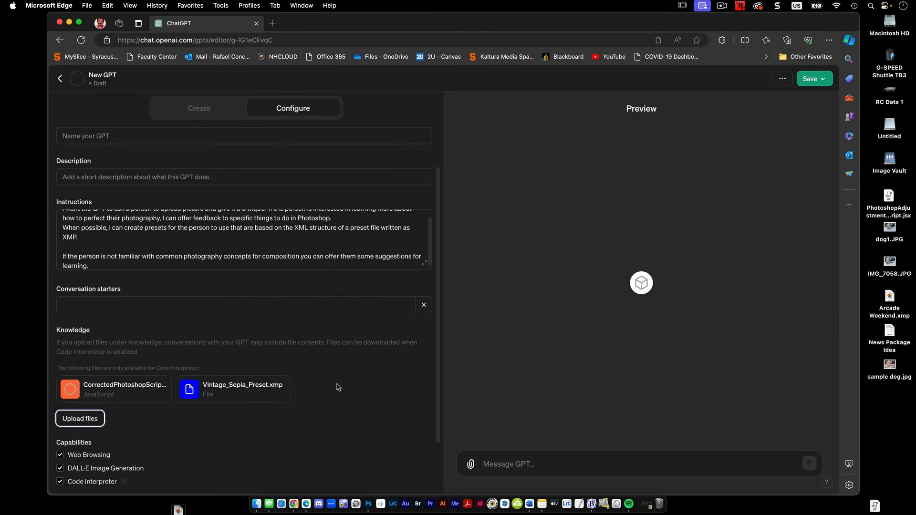
{"action": "scroll", "coordinate": [363, 395], "scroll_direction": "down", "scroll_amount": 2}
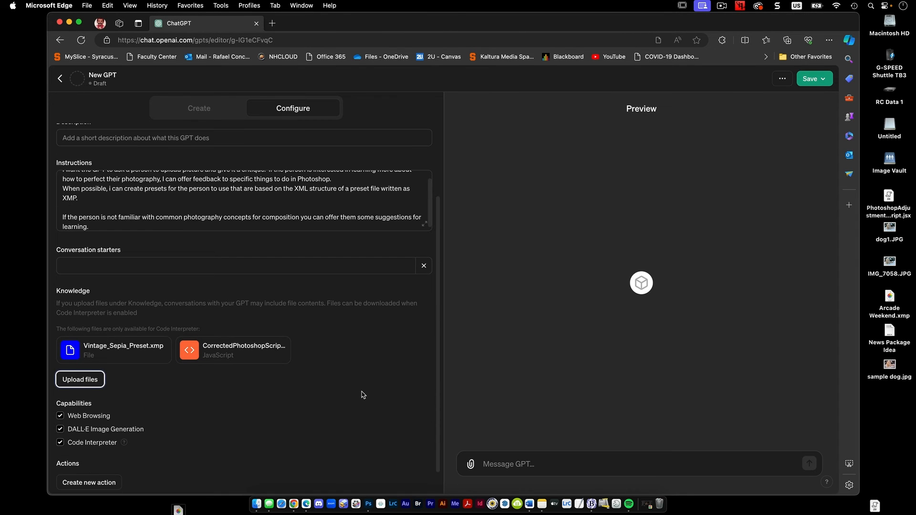
{"action": "scroll", "coordinate": [363, 395], "scroll_direction": "down", "scroll_amount": 1}
{"action": "scroll", "coordinate": [363, 395], "scroll_direction": "up", "scroll_amount": 5}
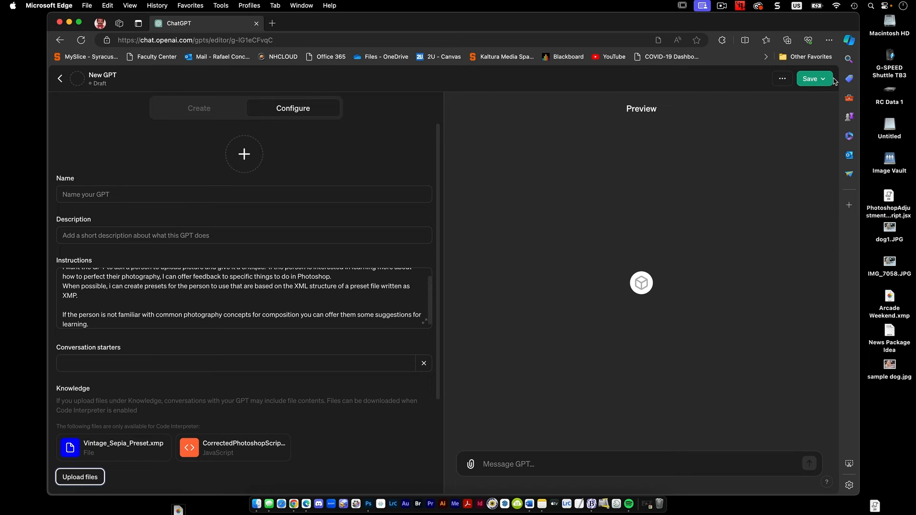
{"action": "left_click", "coordinate": [811, 80]}
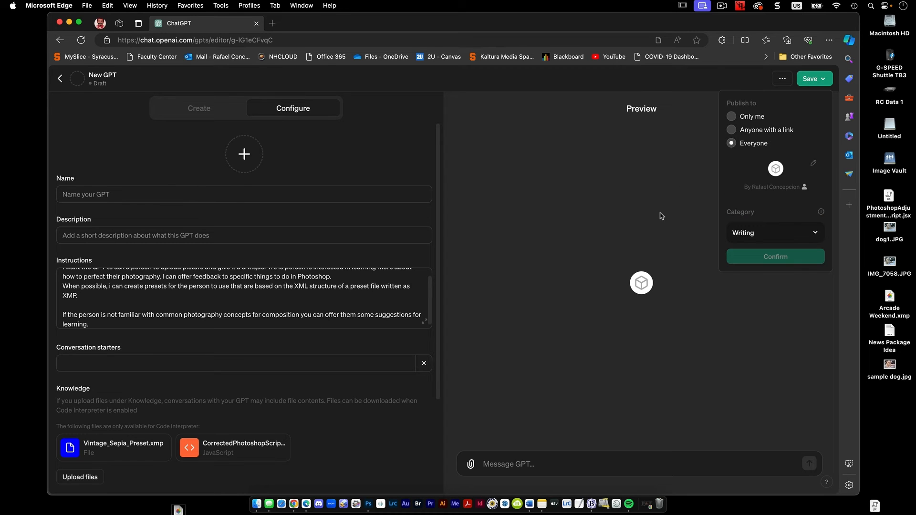
{"action": "left_click", "coordinate": [749, 116]}
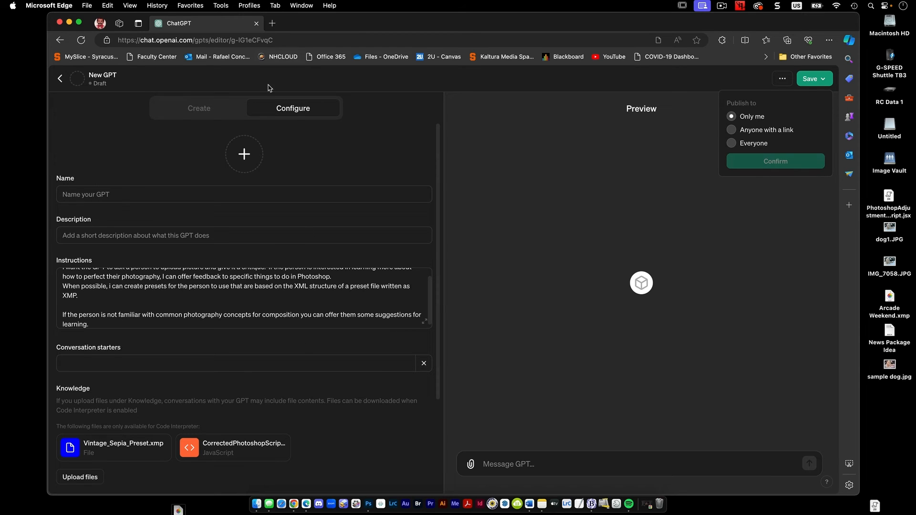
{"action": "left_click", "coordinate": [196, 113]}
{"action": "left_click", "coordinate": [315, 169]}
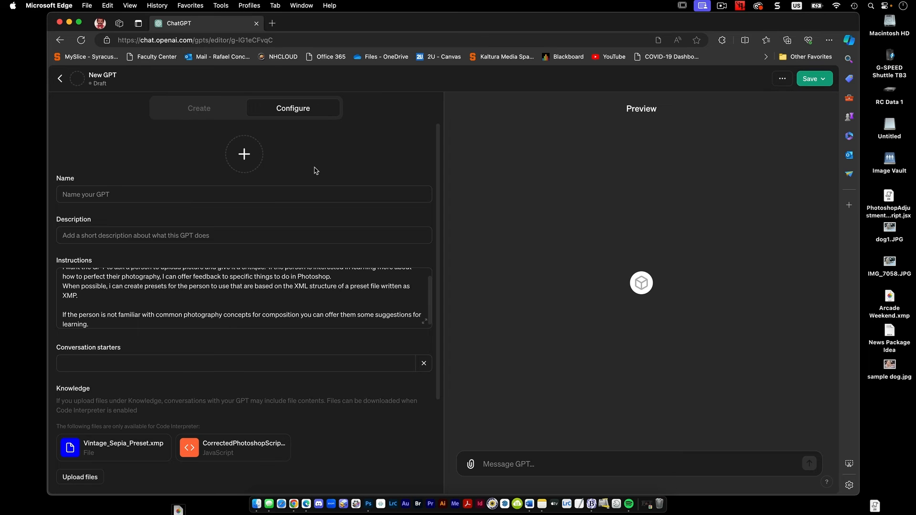
{"action": "scroll", "coordinate": [329, 215], "scroll_direction": "down", "scroll_amount": 5}
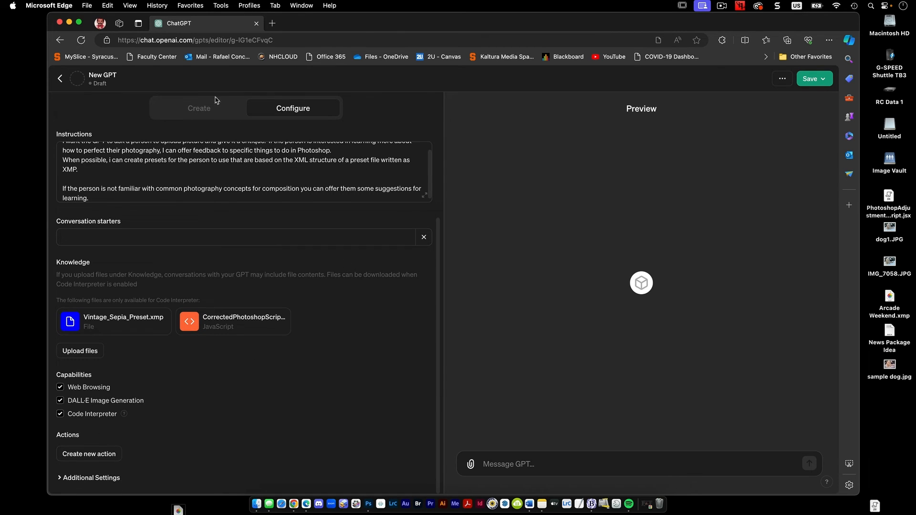
{"action": "left_click", "coordinate": [200, 111]}
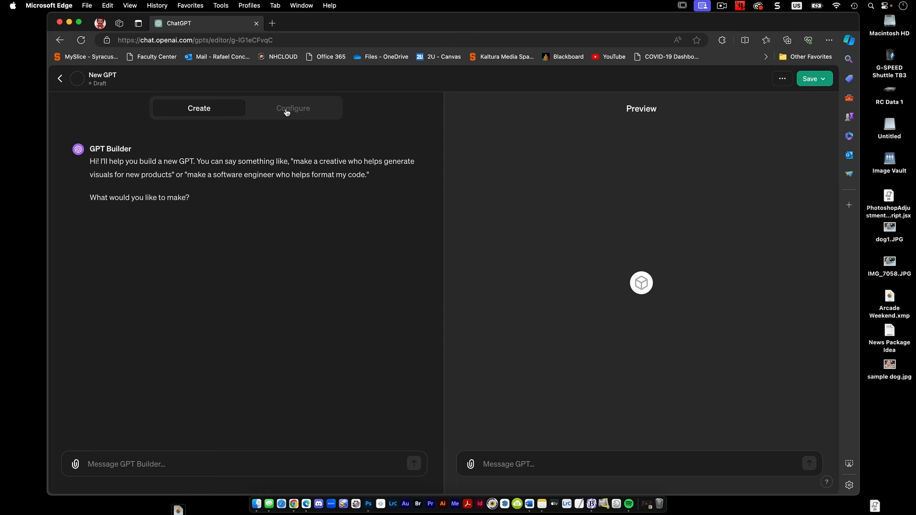
{"action": "left_click", "coordinate": [322, 105]}
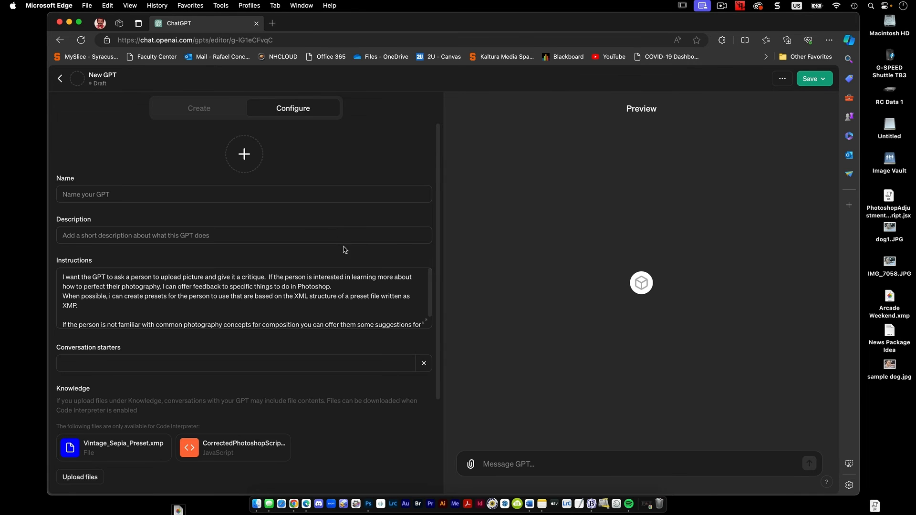
Name the GPT "Picture Master".
{"action": "scroll", "coordinate": [337, 303], "scroll_direction": "down", "scroll_amount": 1}
{"action": "left_click", "coordinate": [113, 195]}
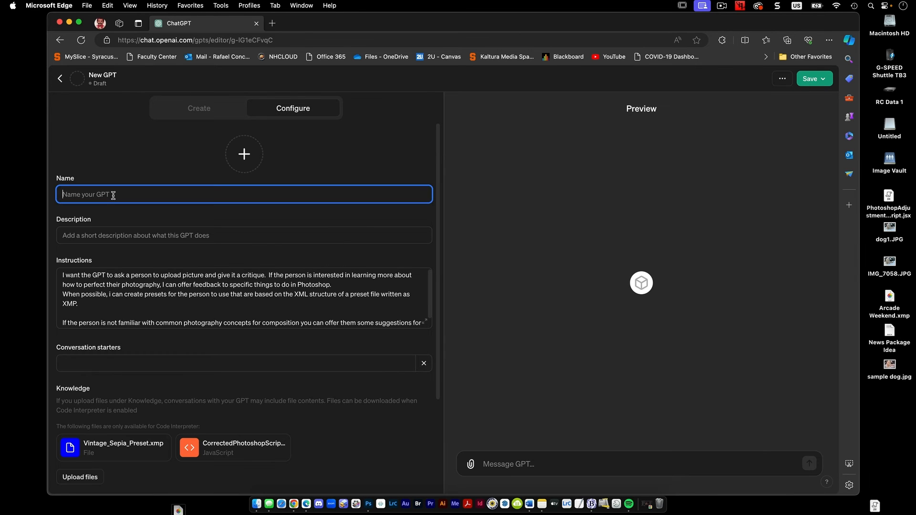
{"action": "type", "text": "Picture Master"}
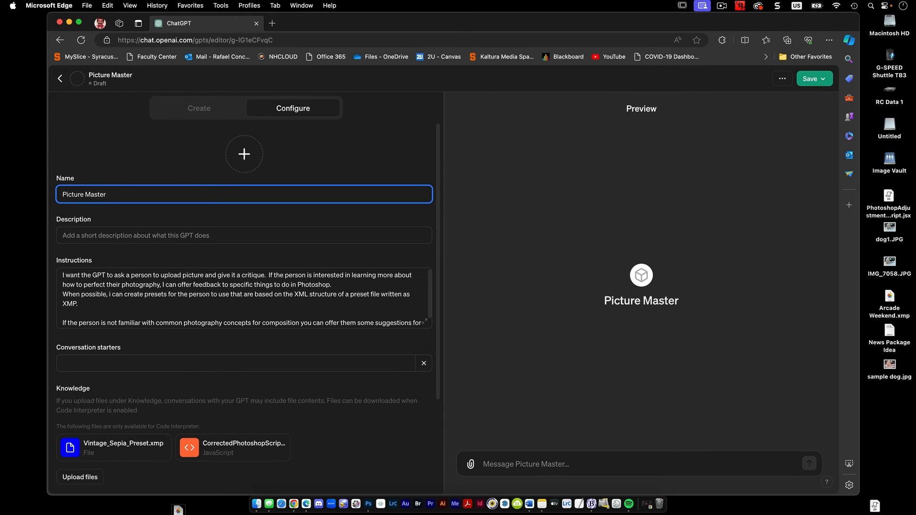
Save and publish the Picture Master GPT with its visibility set to "Only me".
{"action": "scroll", "coordinate": [306, 302], "scroll_direction": "down", "scroll_amount": 2}
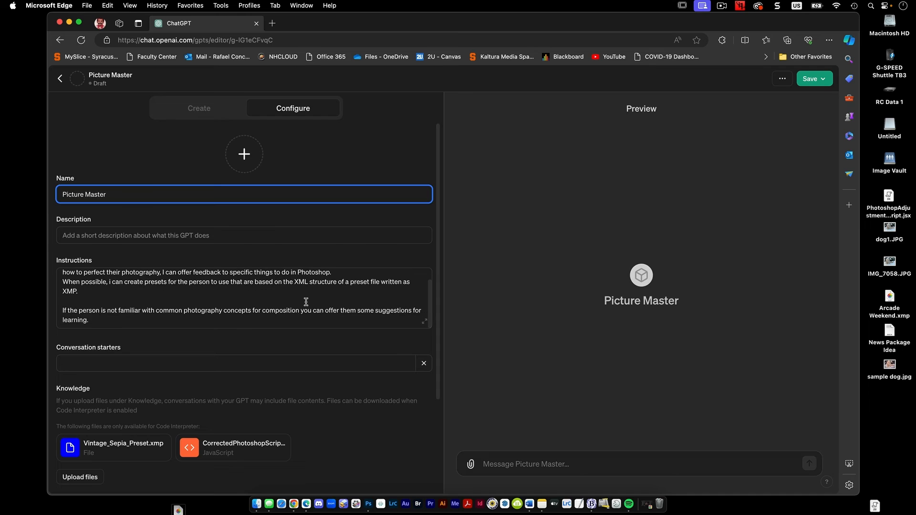
{"action": "left_click", "coordinate": [805, 82]}
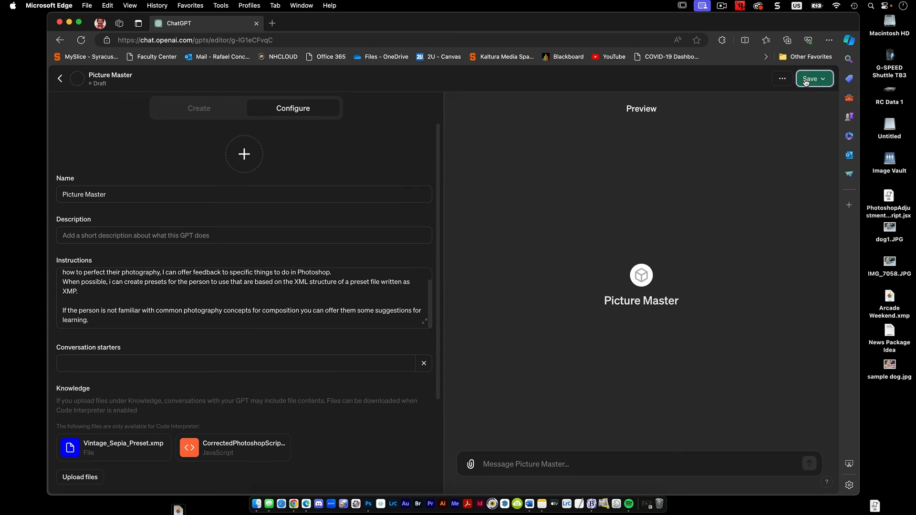
{"action": "left_click", "coordinate": [749, 118]}
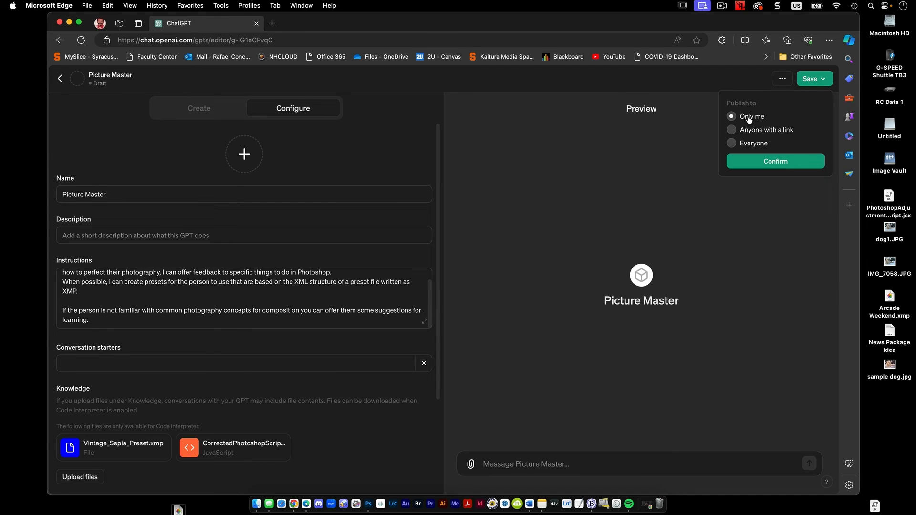
{"action": "left_click", "coordinate": [787, 160]}
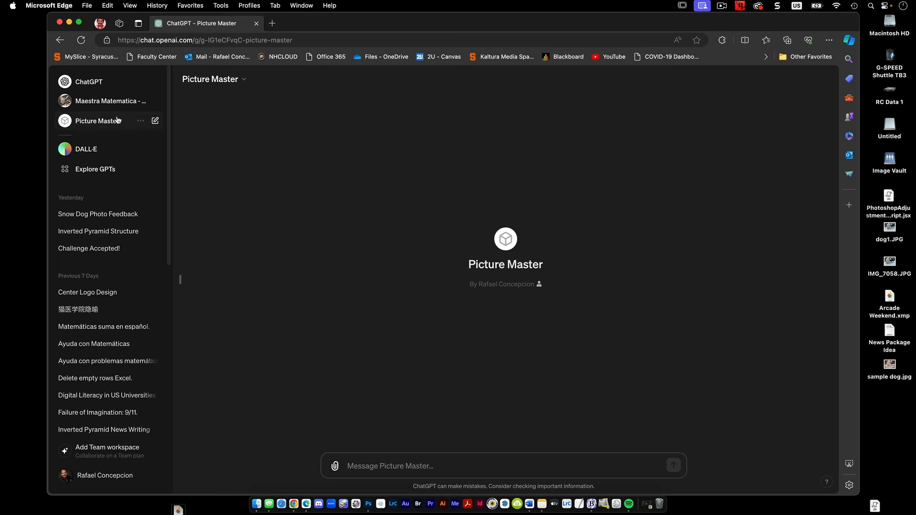
Reopen the published Picture Master GPT for editing.
{"action": "left_click", "coordinate": [140, 121]}
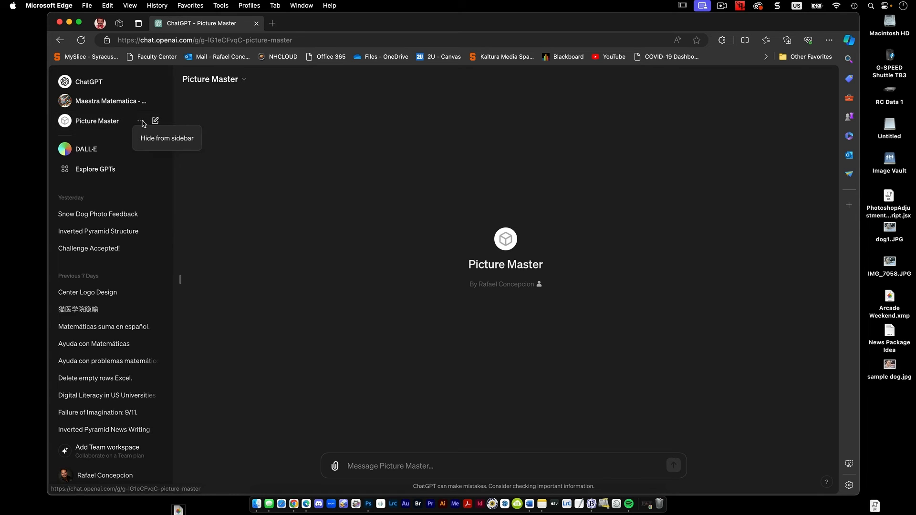
{"action": "left_click", "coordinate": [243, 81]}
{"action": "left_click", "coordinate": [243, 81]}
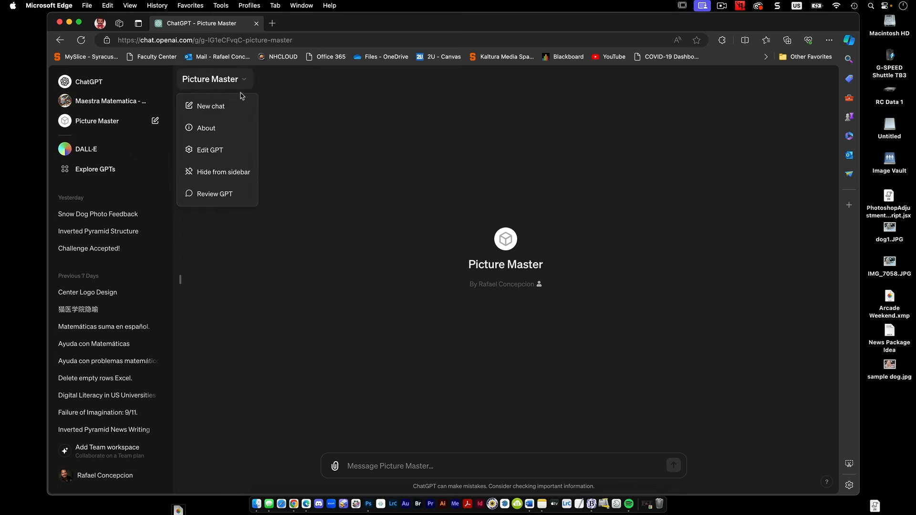
{"action": "left_click", "coordinate": [209, 151]}
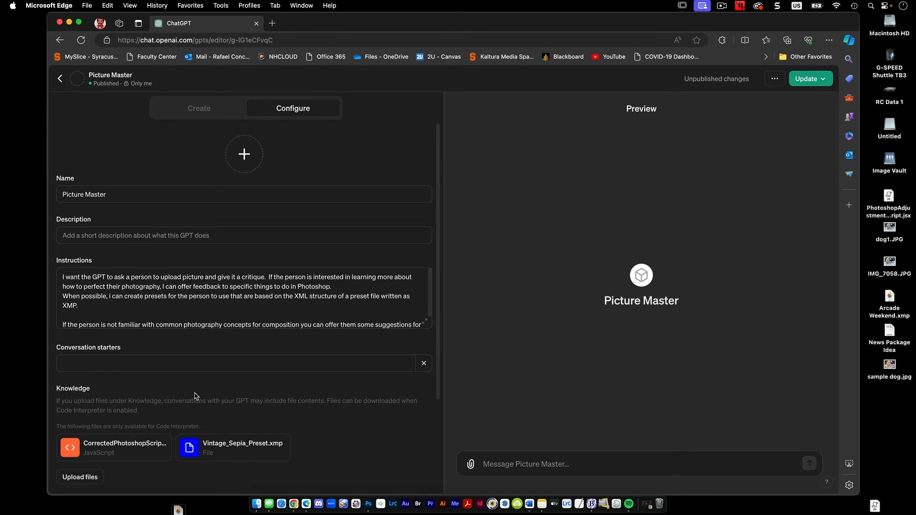
Add the conversation starter "Upload a file and I can offer a critique" to the GPT.
{"action": "scroll", "coordinate": [216, 389], "scroll_direction": "down", "scroll_amount": 2}
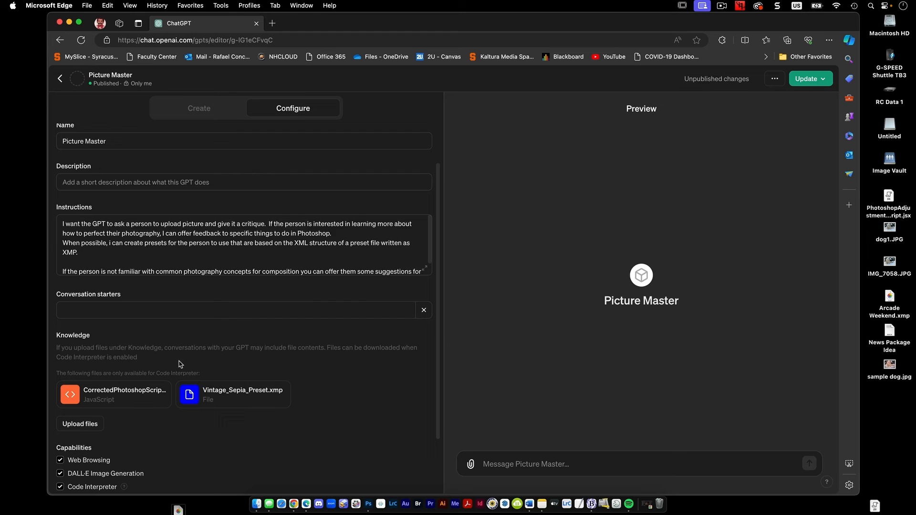
{"action": "left_click", "coordinate": [194, 309]}
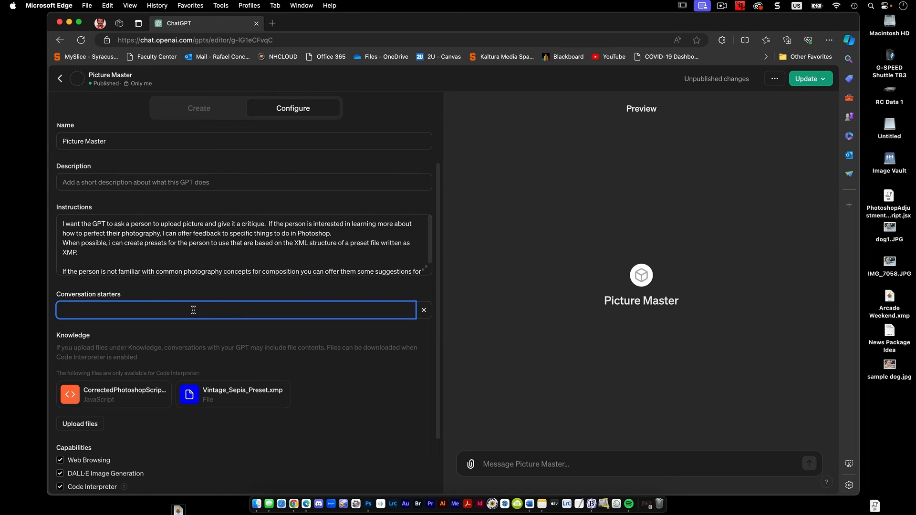
{"action": "type", "text": "Upload a p"}
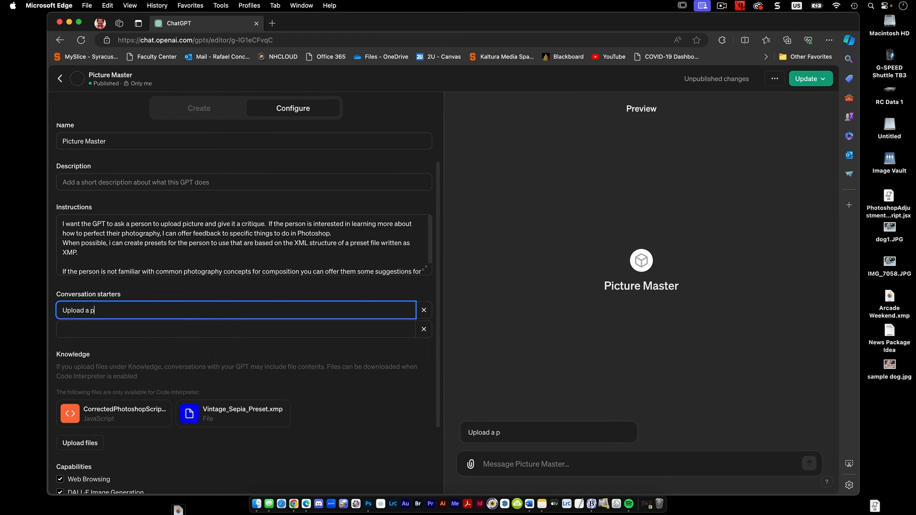
{"action": "key", "text": "BackSpace"}
{"action": "type", "text": "file and I can offer a critique"}
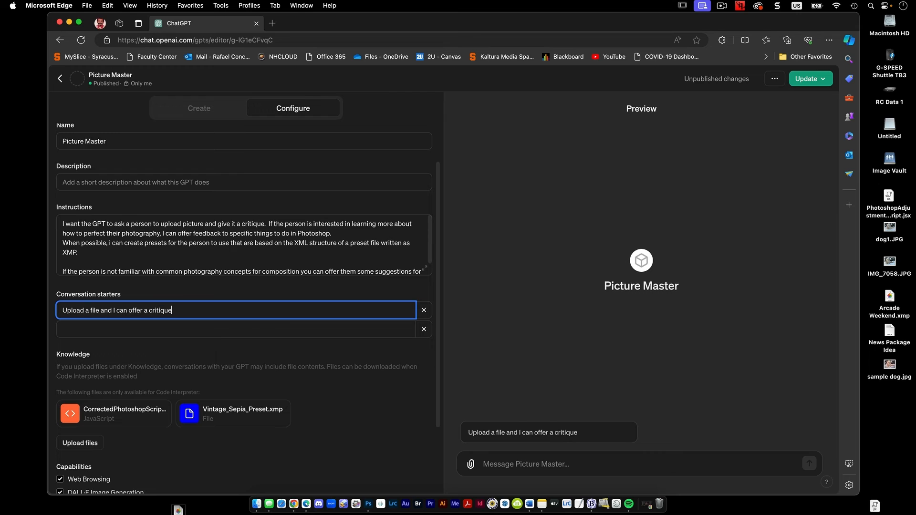
Add a second conversation starter reading "Do you have a file that you want me to make a preset for?".
{"action": "key", "text": "Tab"}
{"action": "key", "text": "Tab"}
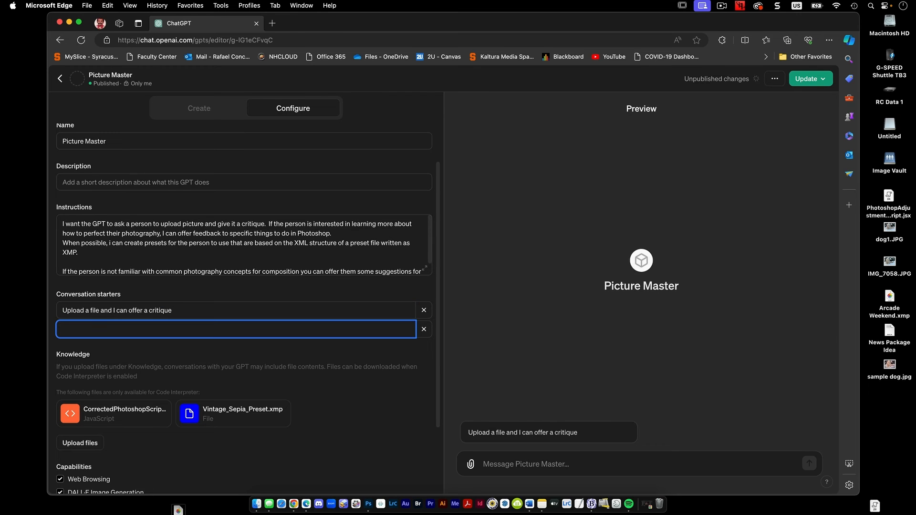
{"action": "type", "text": "Do you"}
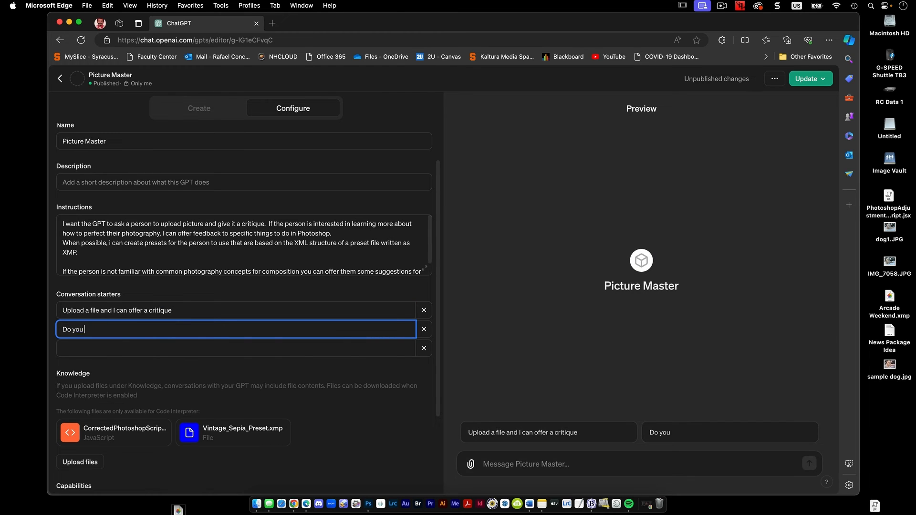
{"action": "type", "text": " have a file that you want me to make "}
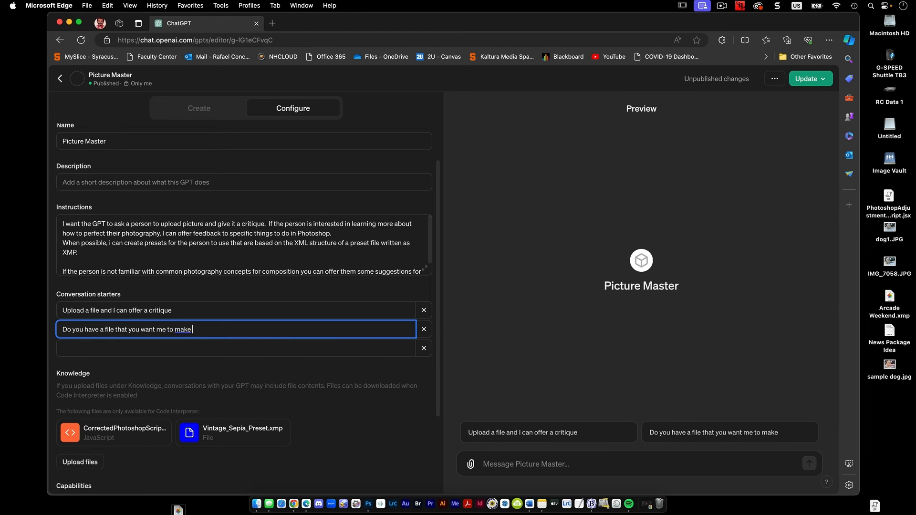
{"action": "type", "text": "a pe"}
{"action": "type", "text": "eset for?"}
Publish the GPT's update and start a chat in it with the "Upload a file and I can offer a critique" starter.
{"action": "left_click", "coordinate": [811, 79]}
{"action": "left_click", "coordinate": [790, 167]}
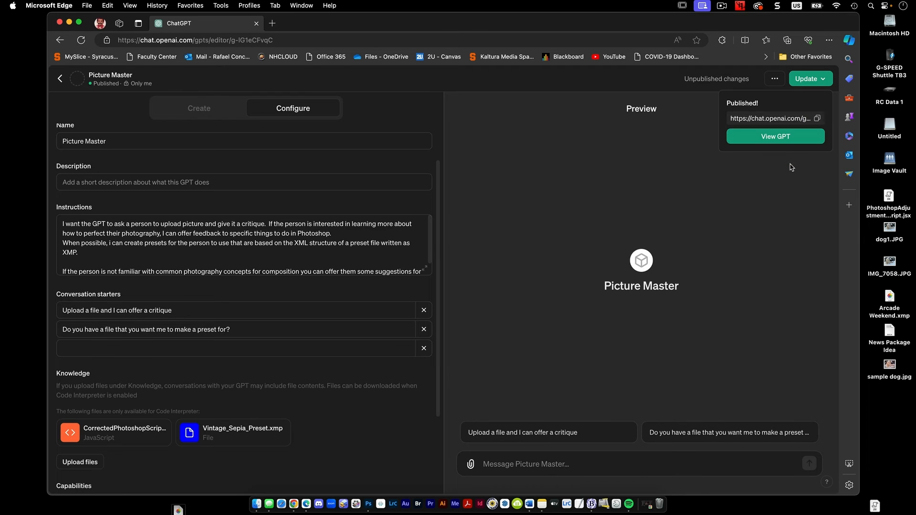
{"action": "left_click", "coordinate": [789, 137]}
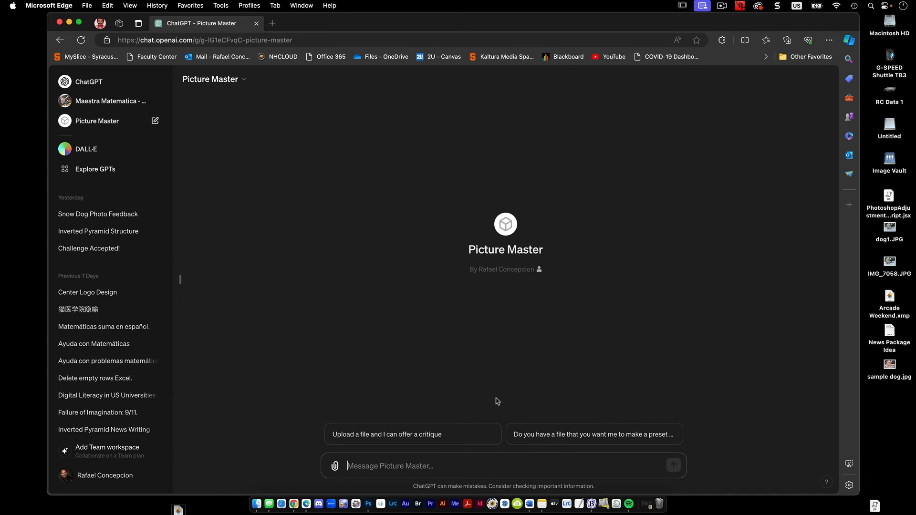
{"action": "left_click", "coordinate": [440, 438]}
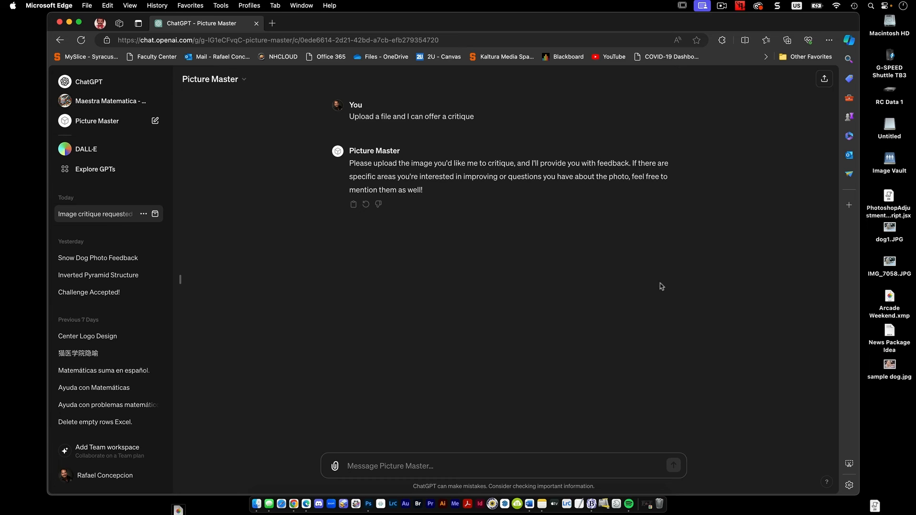
Start a new Picture Master chat with the "Do you have a file that you want me to make a preset for?" starter and send it sample dog.jpg.
{"action": "left_click", "coordinate": [94, 125]}
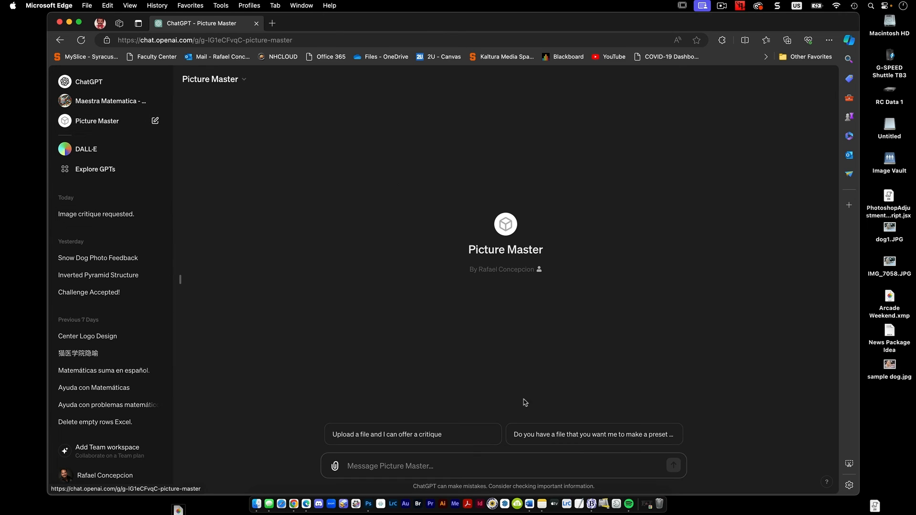
{"action": "left_click", "coordinate": [596, 432]}
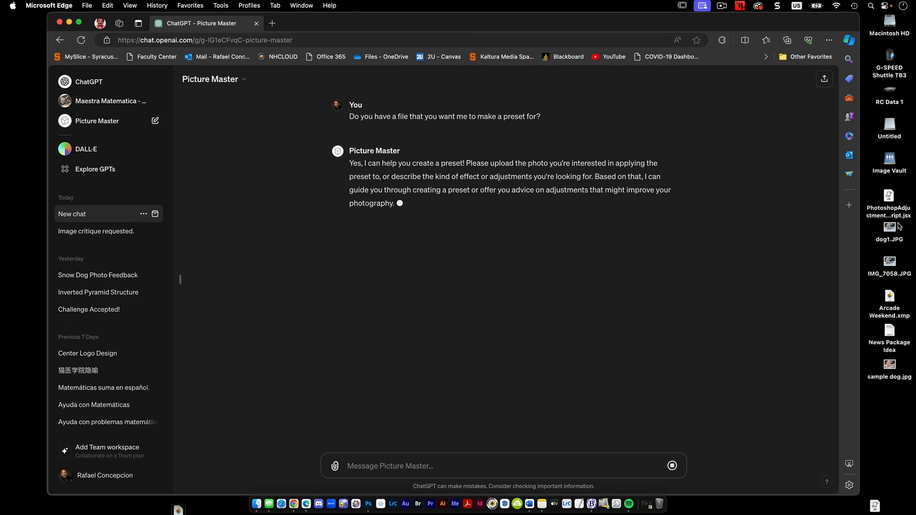
{"action": "left_click_drag", "start_coordinate": [889, 365], "coordinate": [453, 432]}
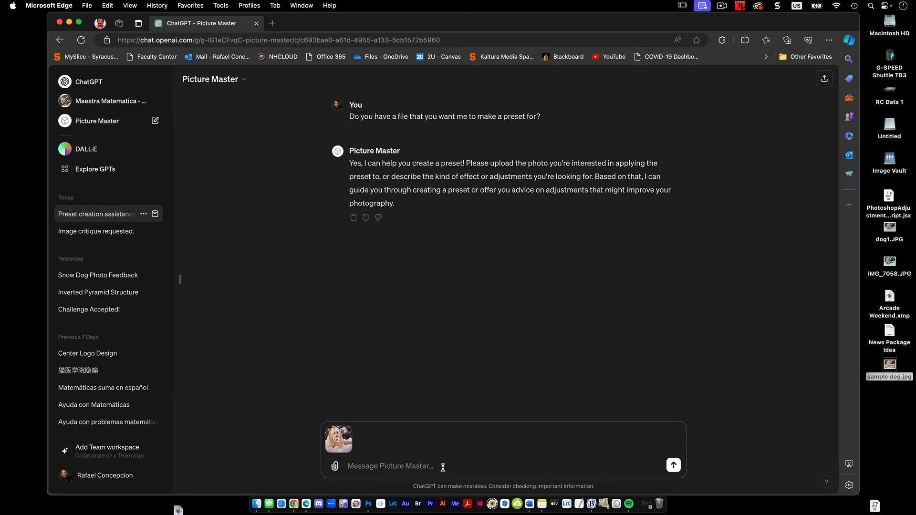
{"action": "key", "text": "Return"}
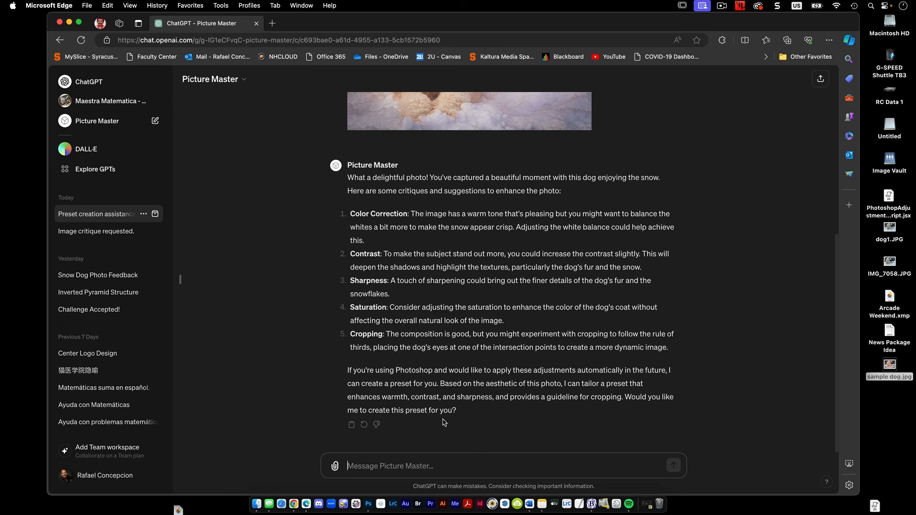
Accept the GPT's offer to create a preset by replying "Yes please".
{"action": "type", "text": "Yes pleas"}
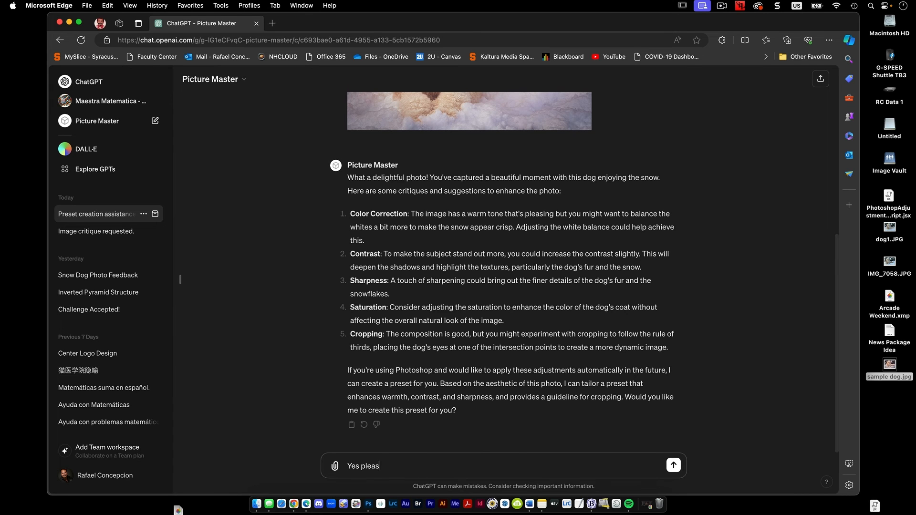
{"action": "type", "text": "e"}
{"action": "key", "text": "Return"}
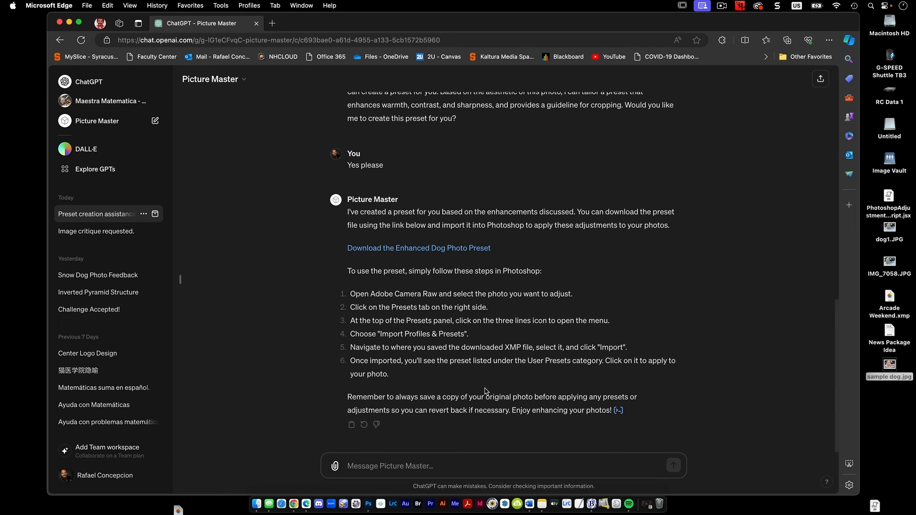
Ask the GPT "Can you show me some similar photographs for inspiration on what to shoot next with my dog?".
{"action": "type", "text": "Can you show me some simila"}
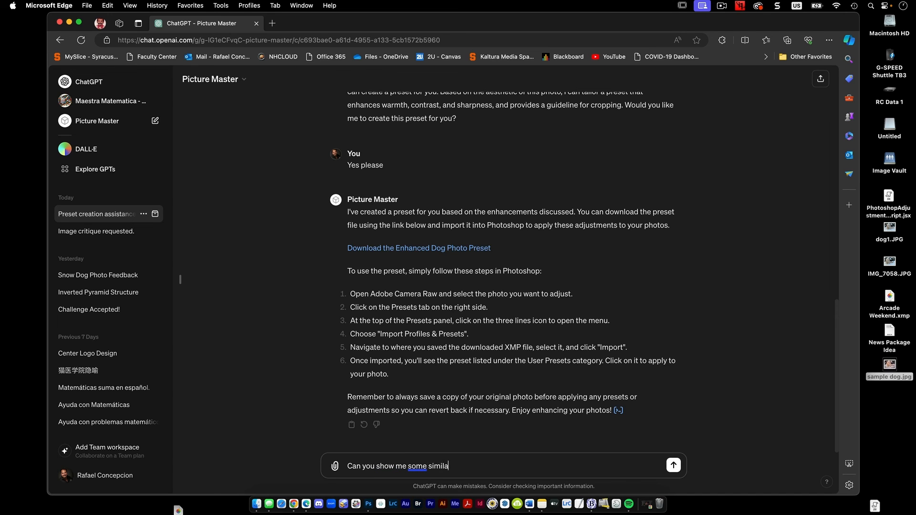
{"action": "key", "text": "BackSpace"}
{"action": "key", "text": "BackSpace"}
{"action": "key", "text": "BackSpace"}
{"action": "type", "text": "s for inspiration"}
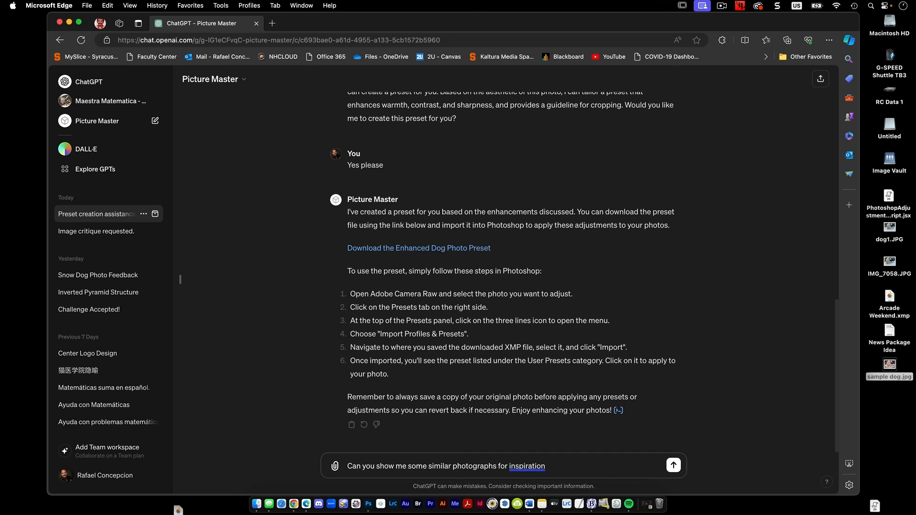
{"action": "type", "text": " on what to shoot next with my d"}
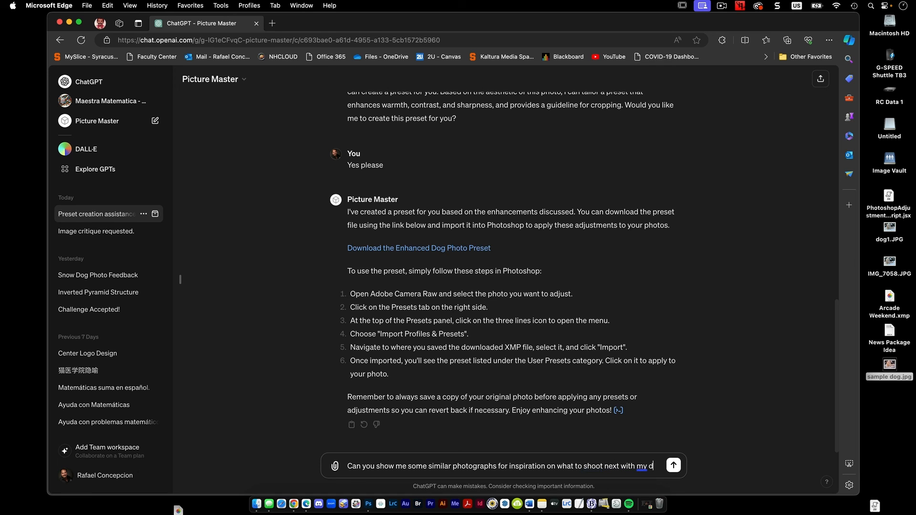
{"action": "type", "text": "?"}
{"action": "key", "text": "Return"}
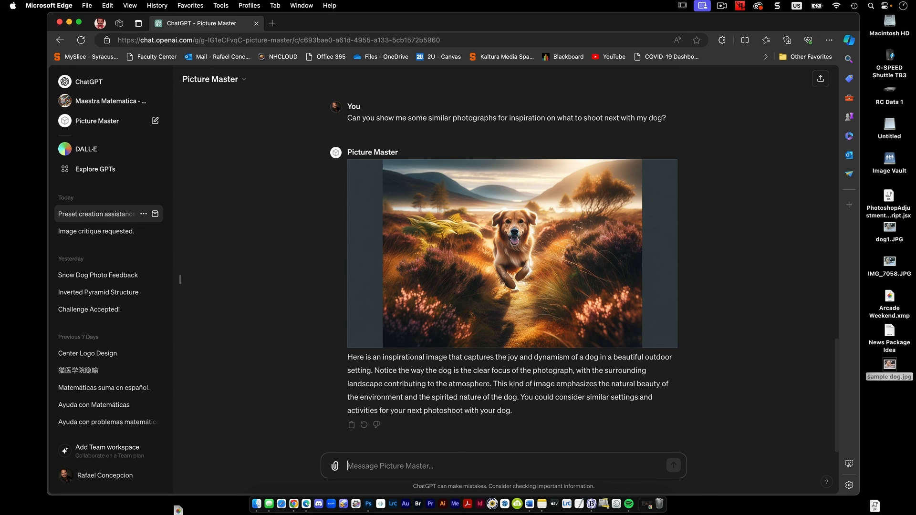
Reply to the generated dog image with "Its snowing here though".
{"action": "type", "text": "Its snowing here though"}
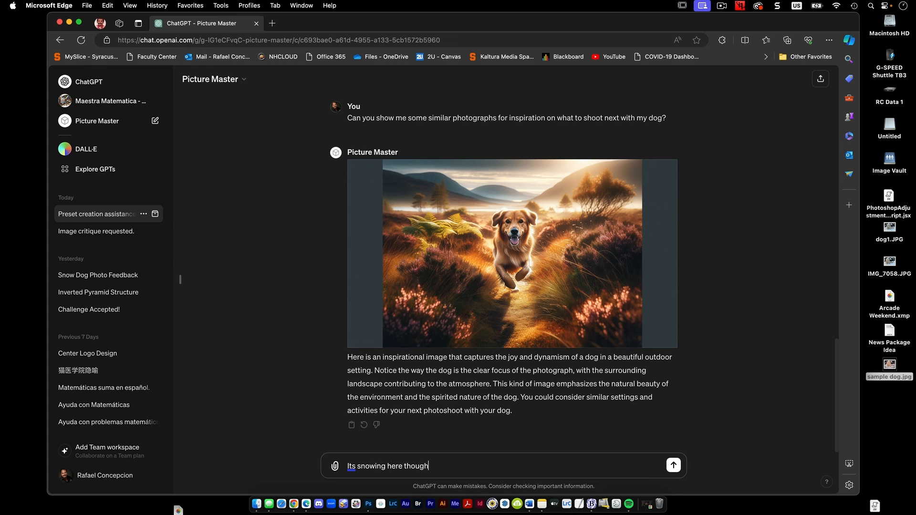
{"action": "key", "text": "Return"}
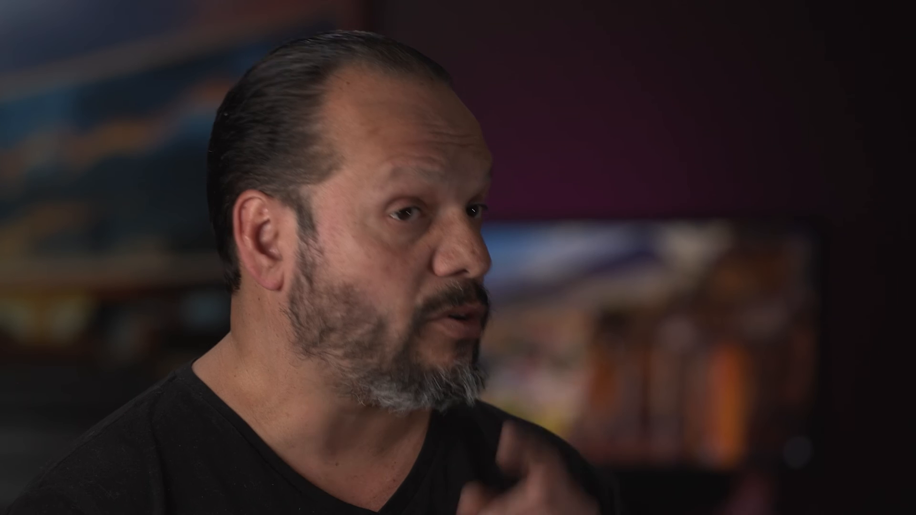